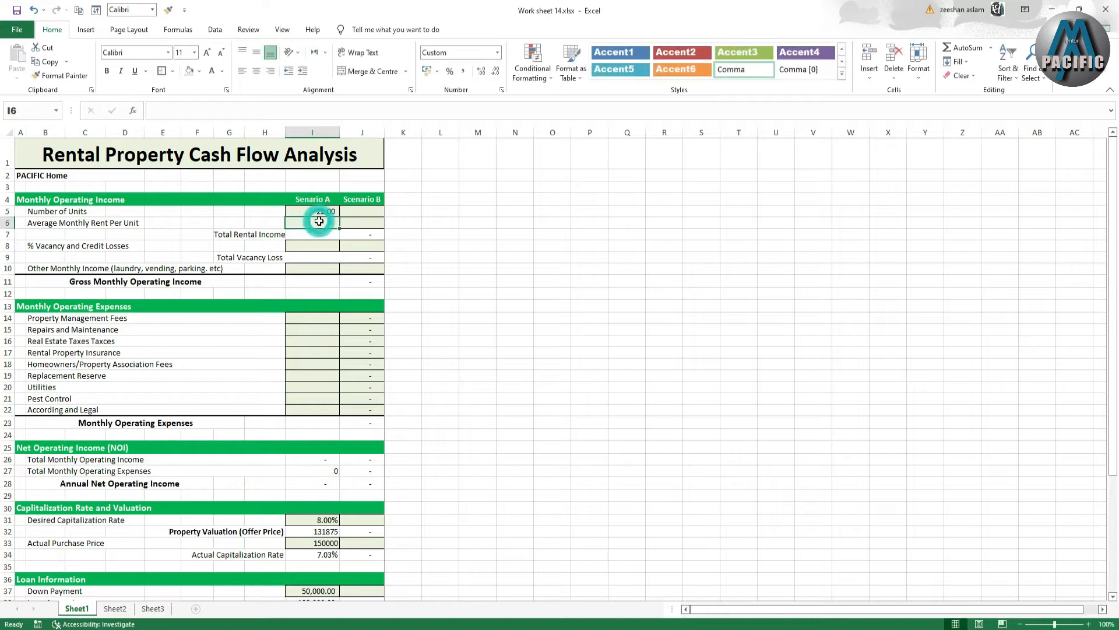
Enter 12000 as the Senario A average monthly rent per unit and calculate Total Rental Income in I7 with =I5*I6.
type("12000")
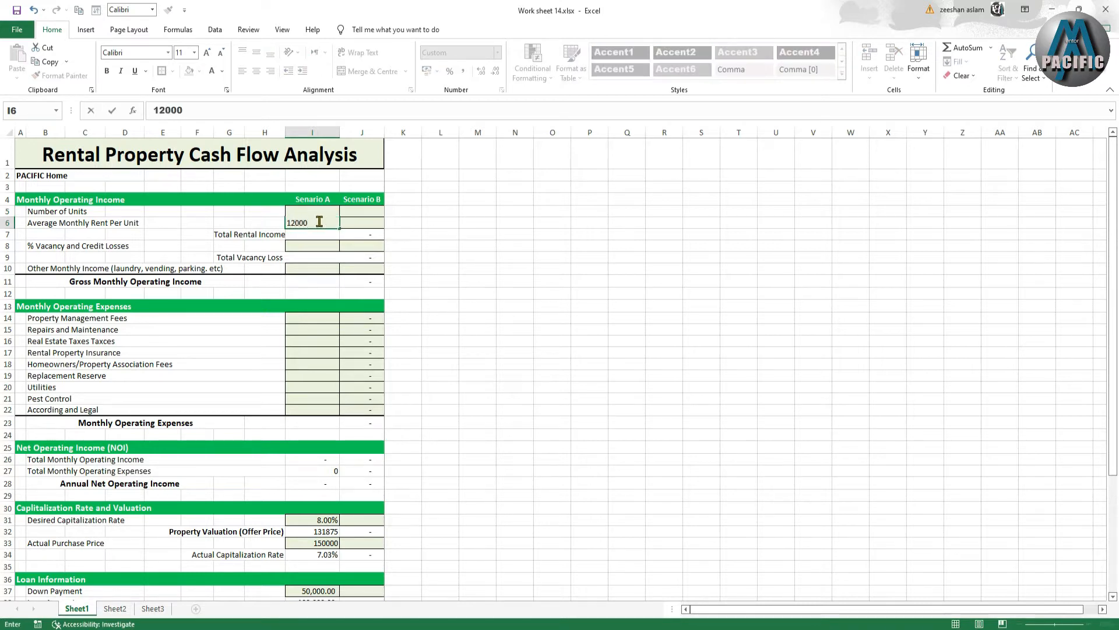
left_click(308, 232)
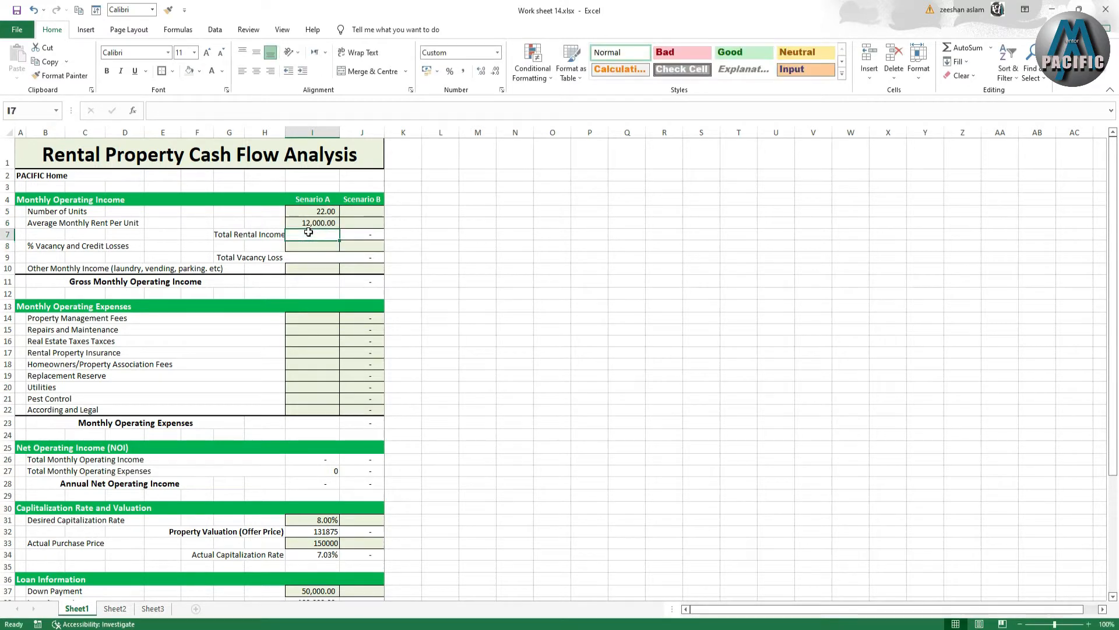
type("=")
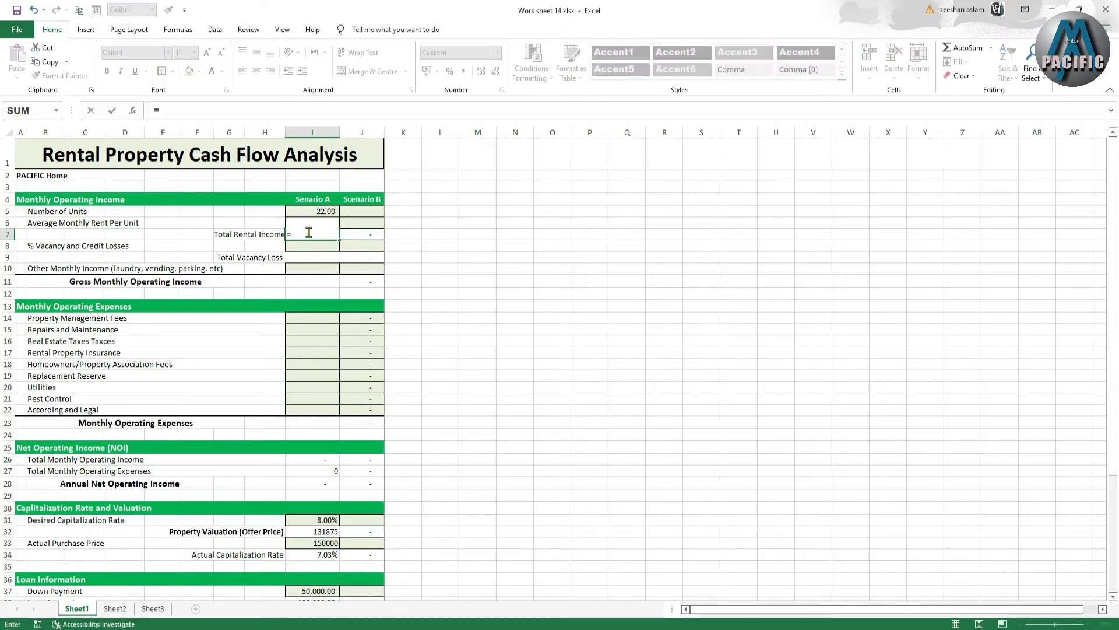
left_click(316, 212)
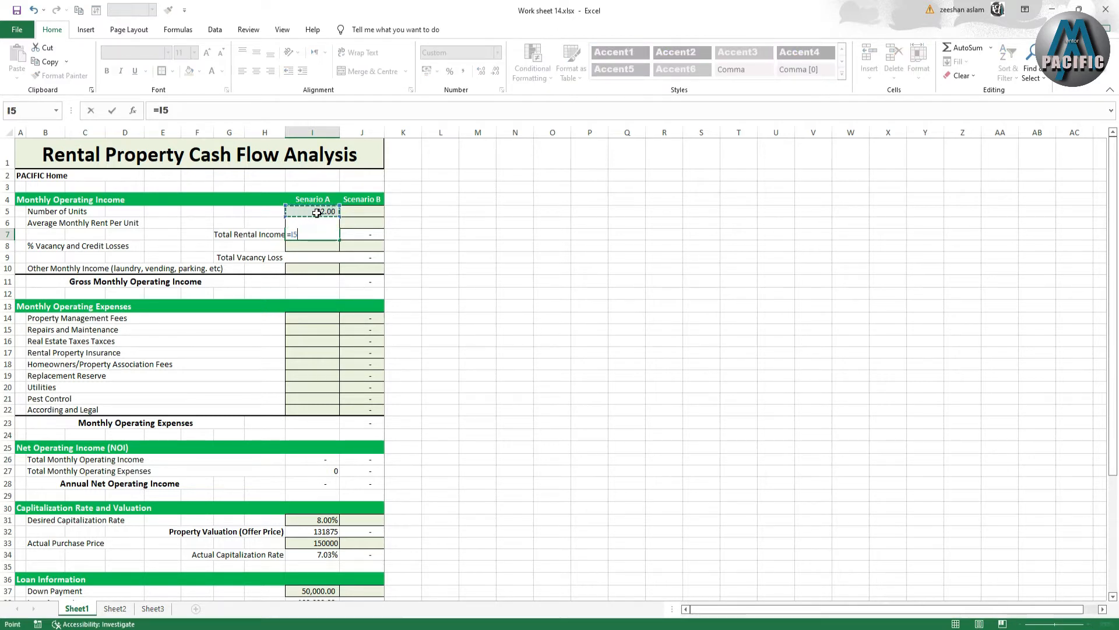
type("*i")
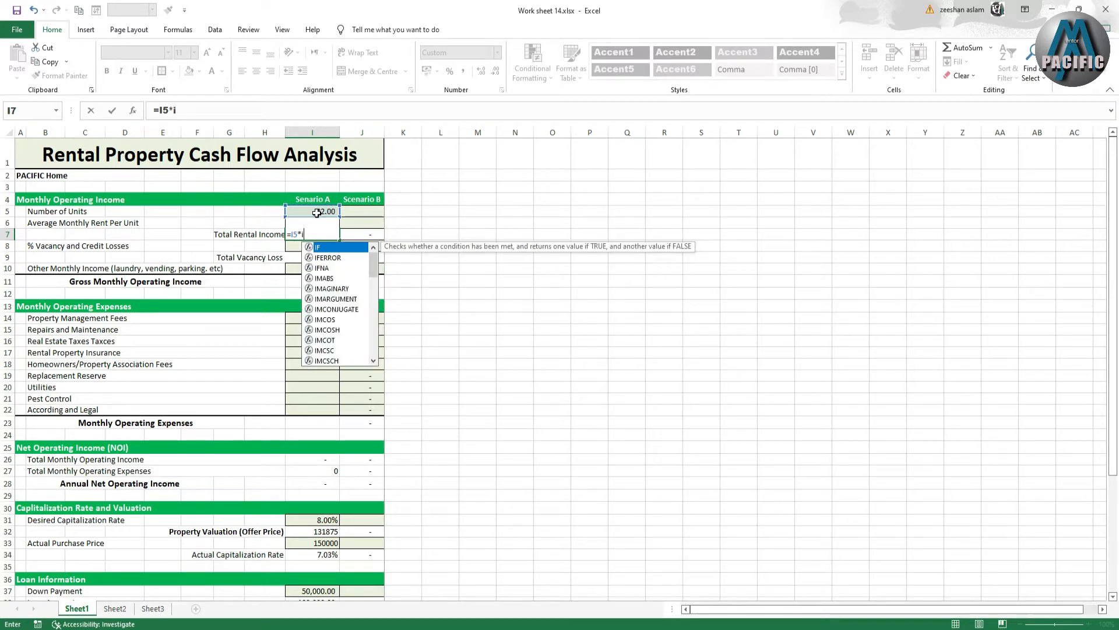
type("6")
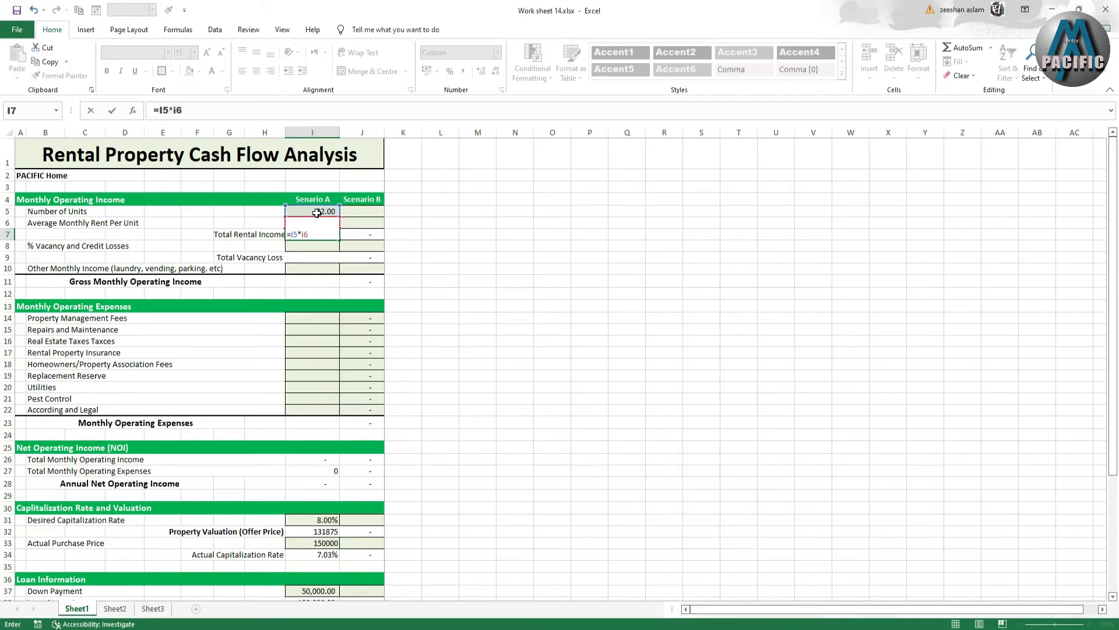
key("Return")
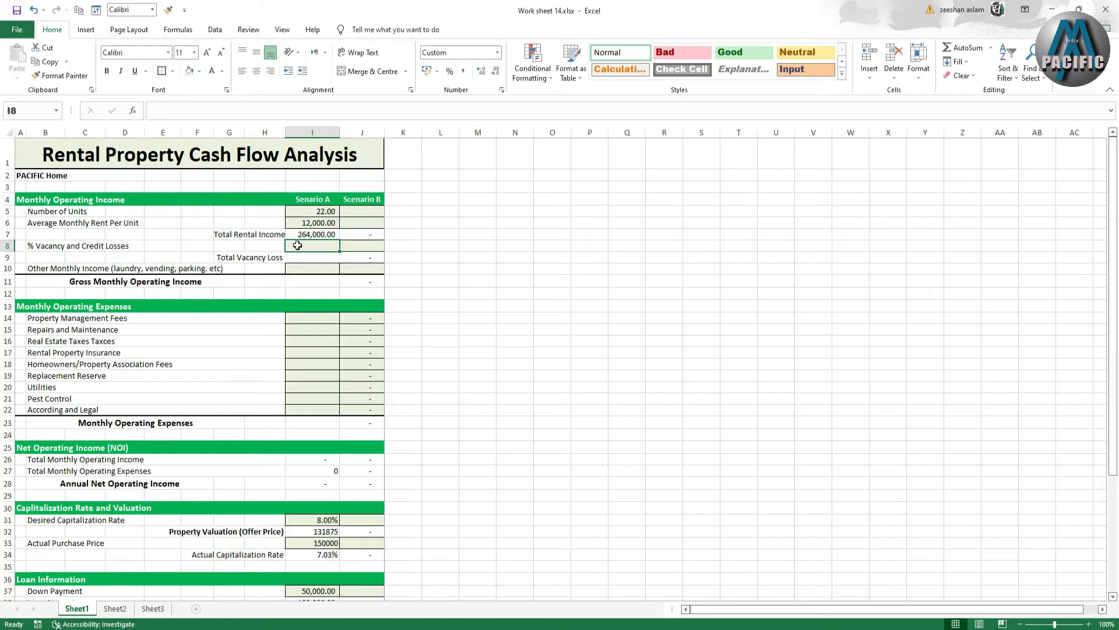
Enter 12000 for % Vacancy and Credit Losses in the Senario A column.
type("25000")
key("BackSpace")
key("BackSpace")
key("BackSpace")
key("BackSpace")
key("BackSpace")
type("12000")
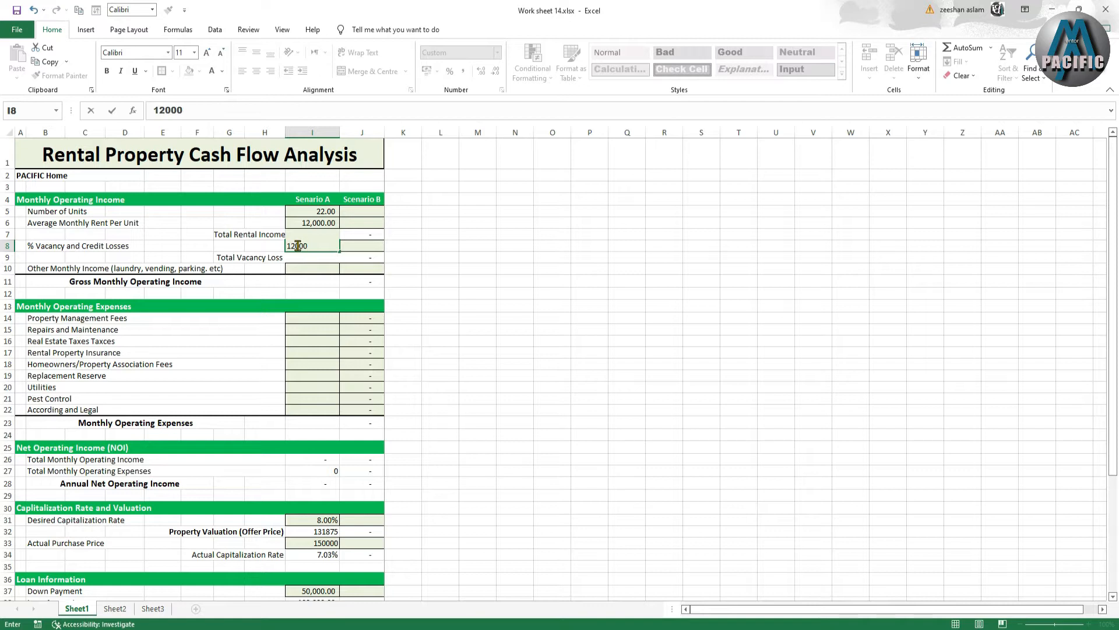
key("Return")
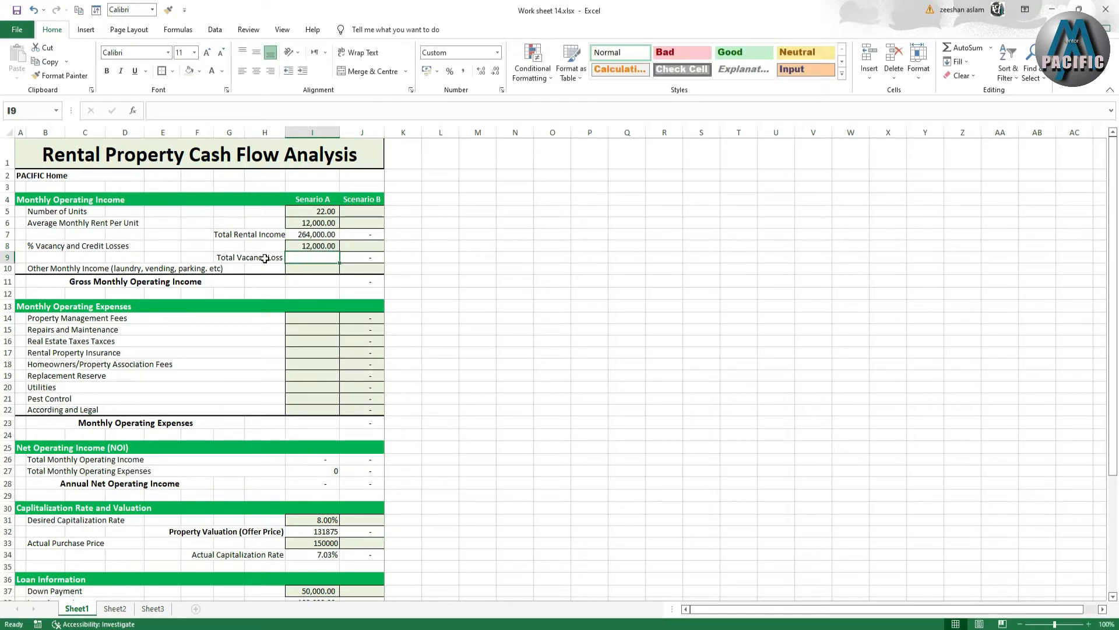
Calculate the Senario A Total Vacancy Loss in I9 with the formula =I8*2.
double_click(297, 252)
left_click(296, 247)
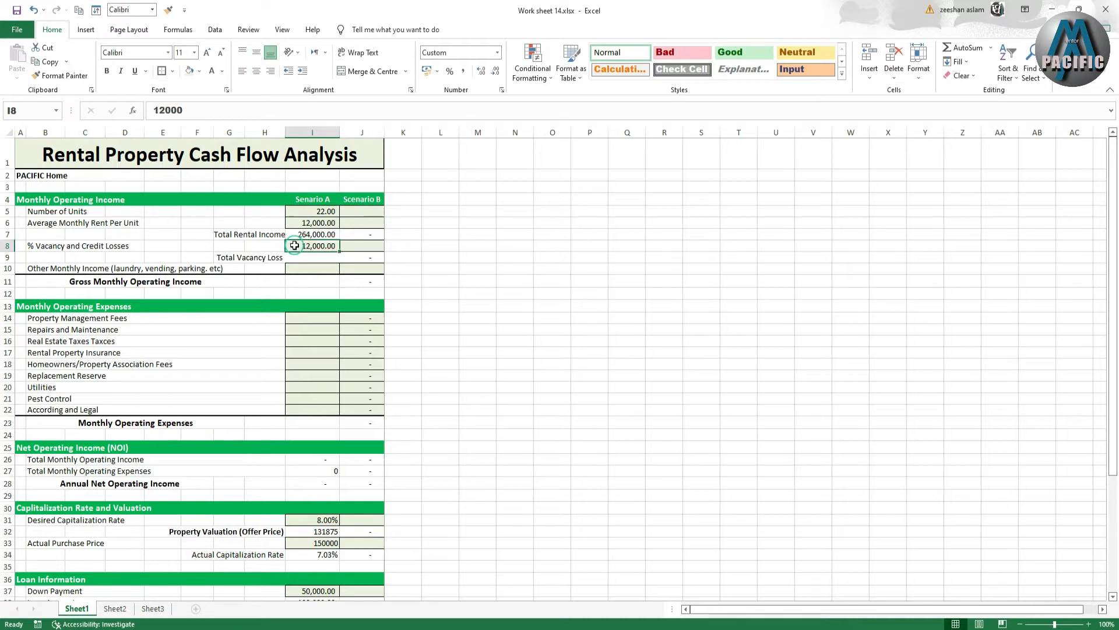
left_click(299, 257)
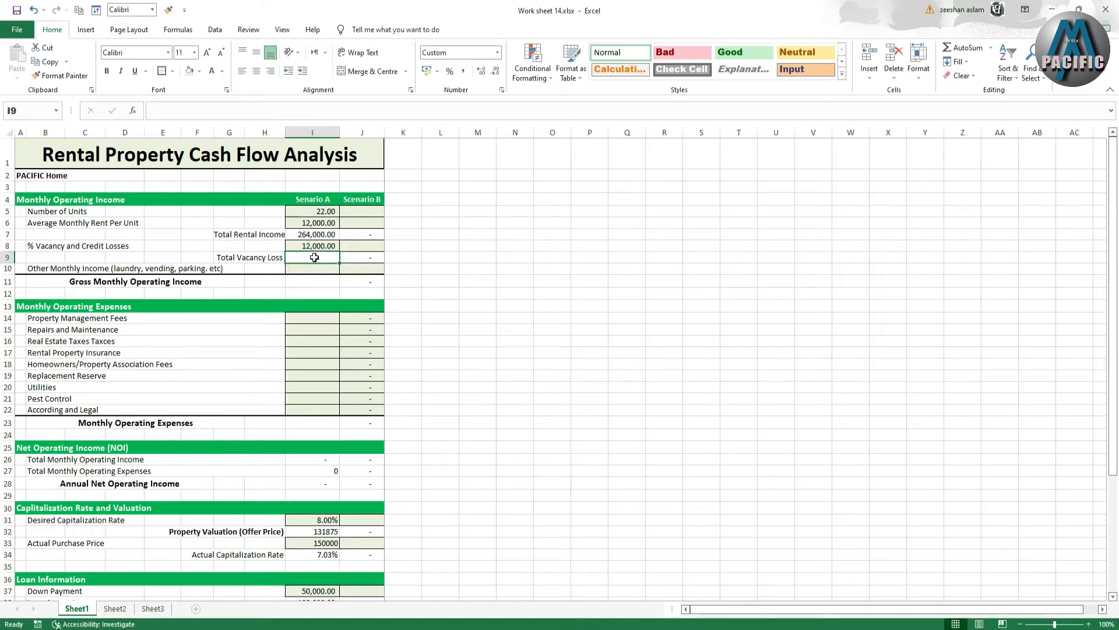
type("=")
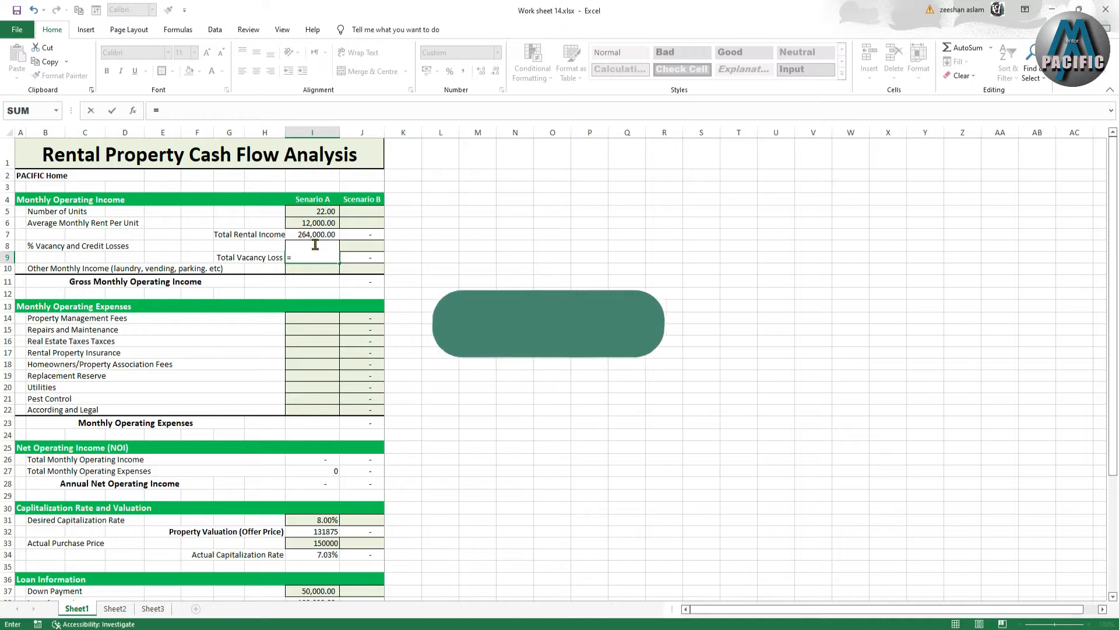
type("i")
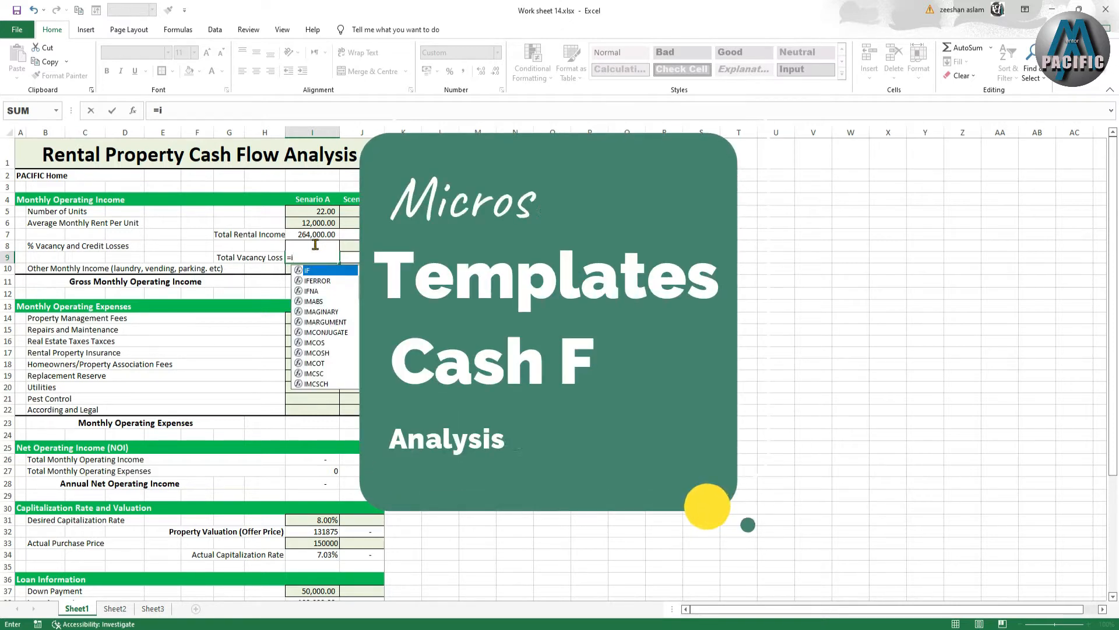
type("8*")
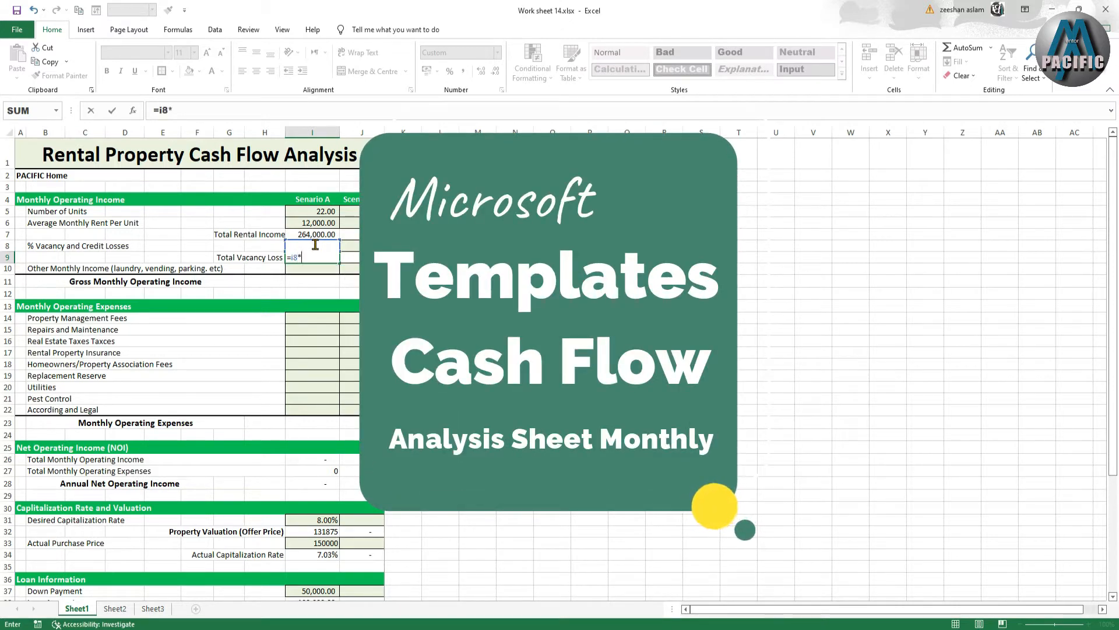
type("2")
key("Return")
left_click(318, 260)
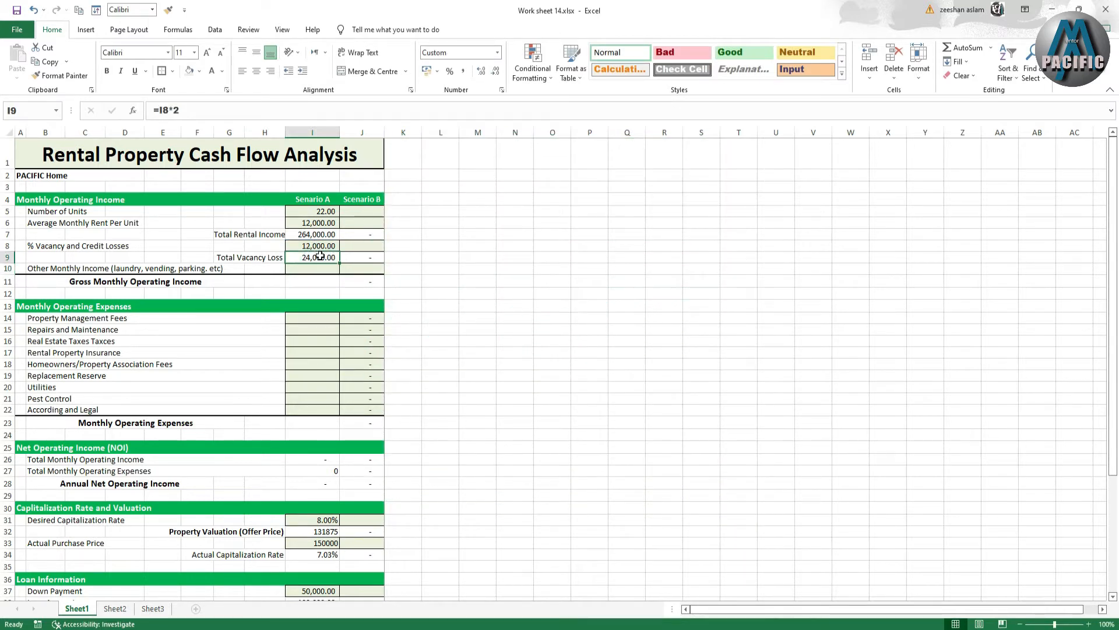
Enter 25000 as the Senario A Other Monthly Income in cell I10.
left_click(316, 271)
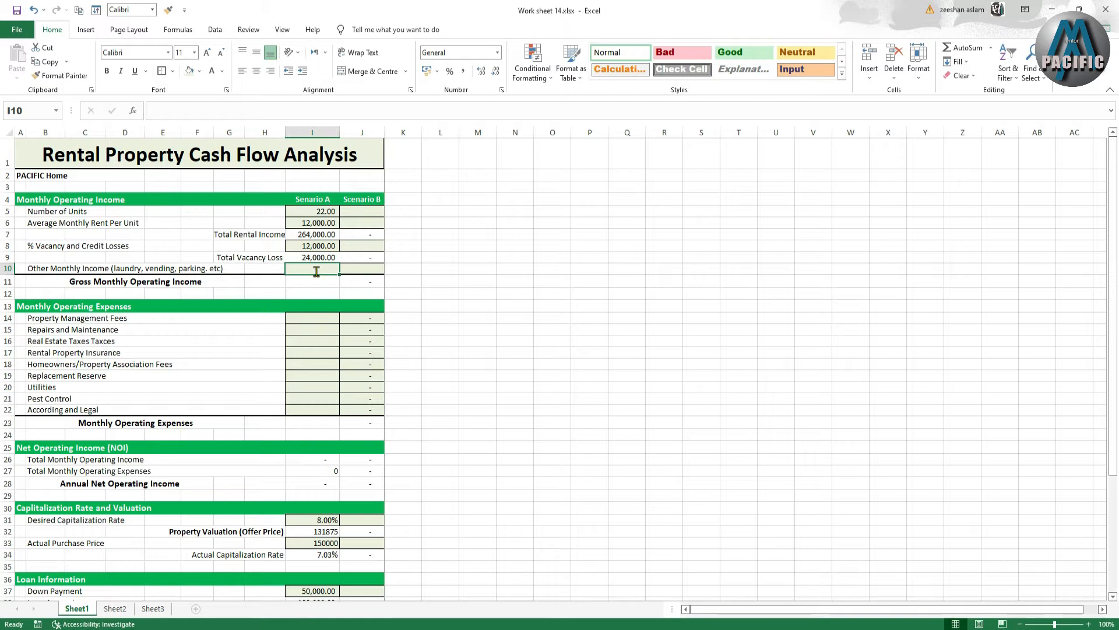
type("250000")
key("BackSpace")
key("Return")
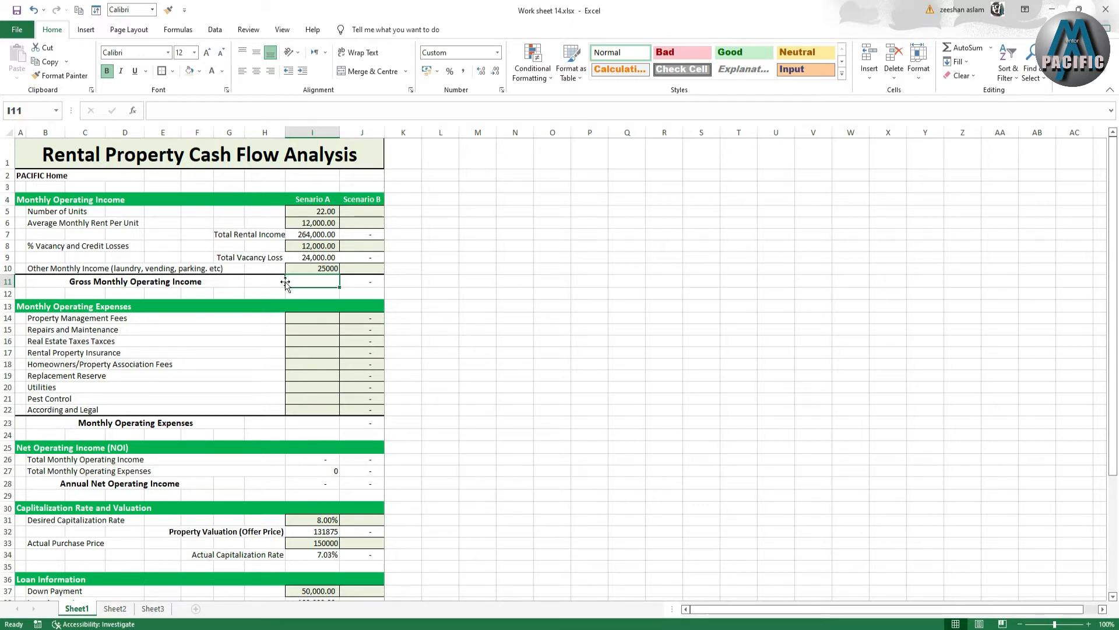
Calculate the Senario A Gross Monthly Operating Income in I11 with the formula =I7+I10-I9.
left_click(303, 282)
type("=")
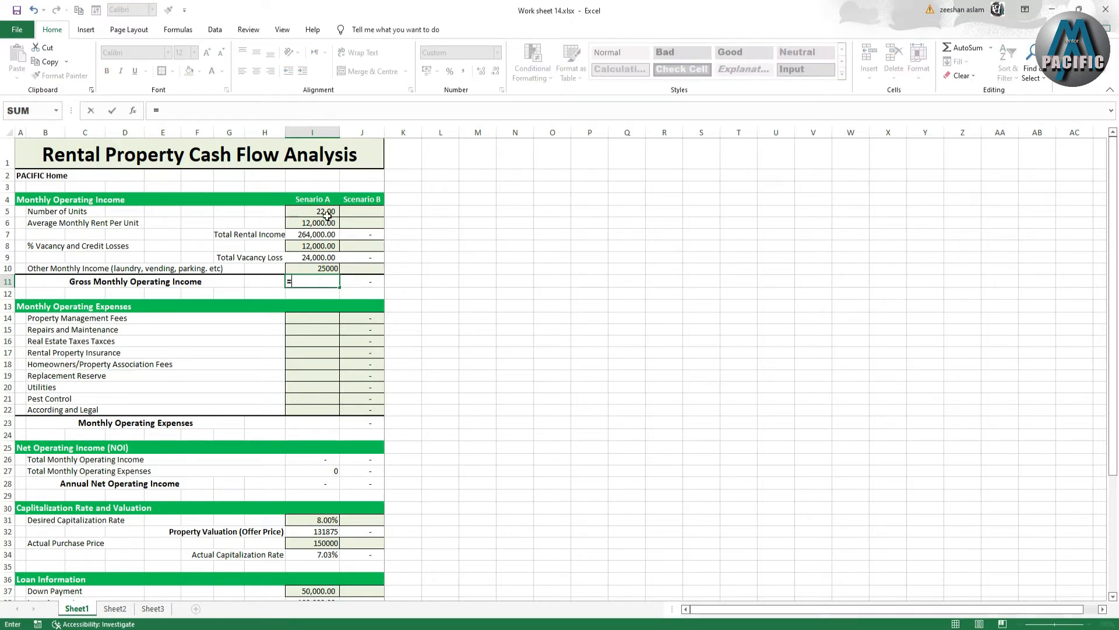
left_click(320, 235)
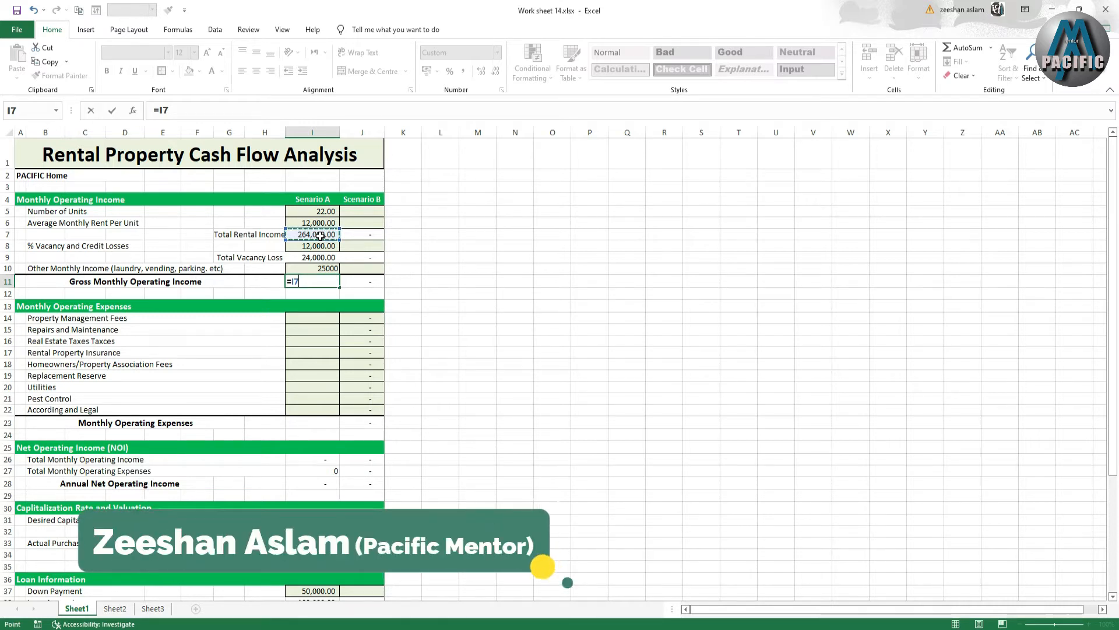
type("+")
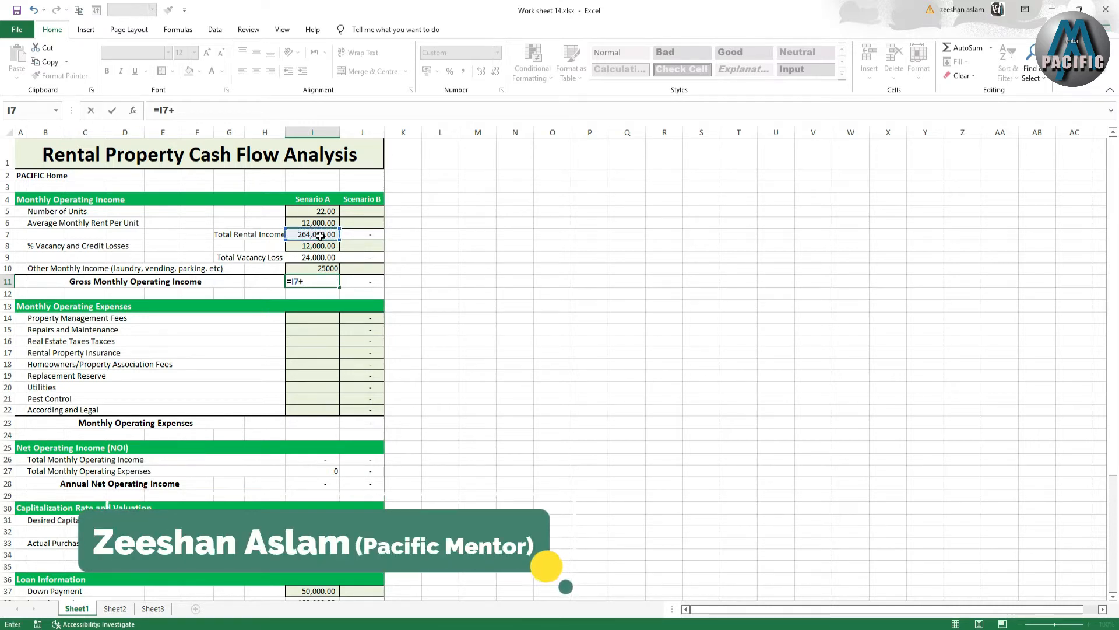
left_click(324, 268)
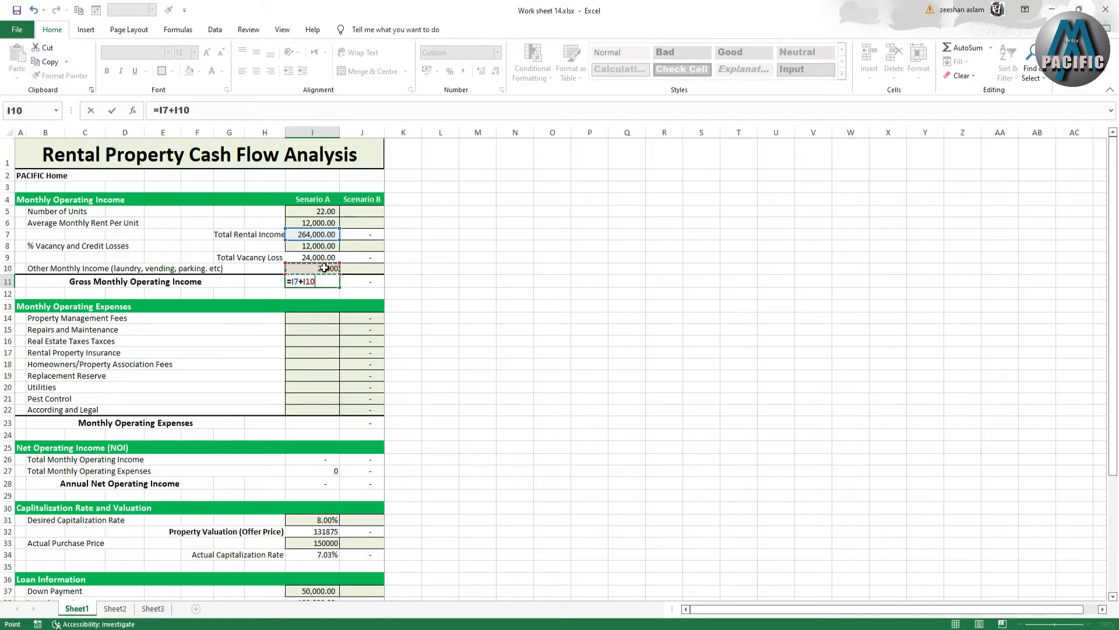
type("-")
left_click(321, 257)
key("Return")
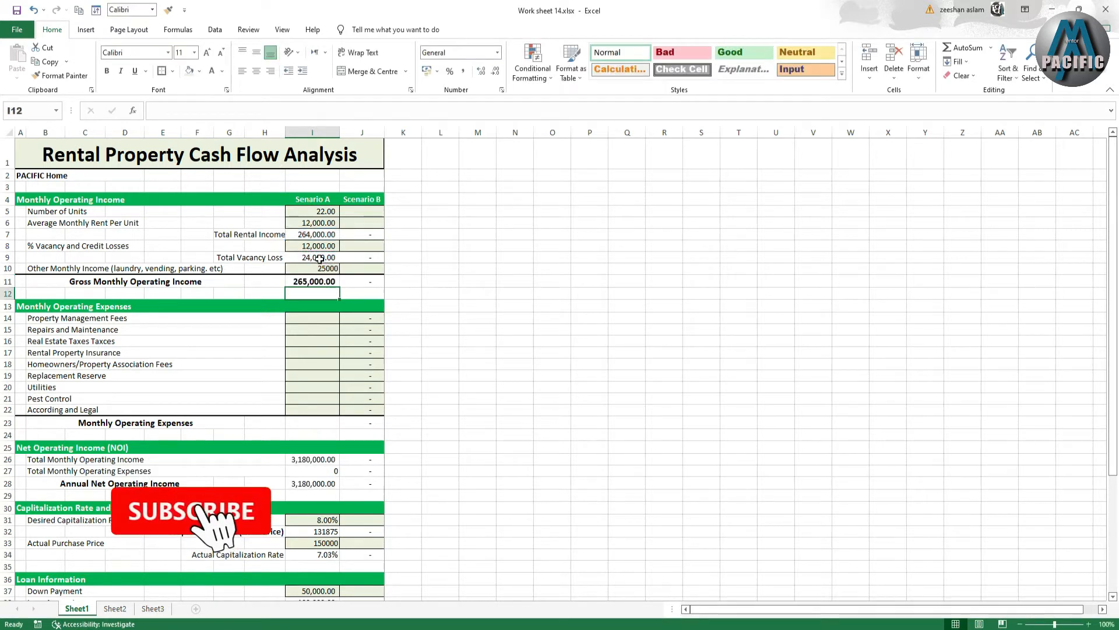
left_click(319, 282)
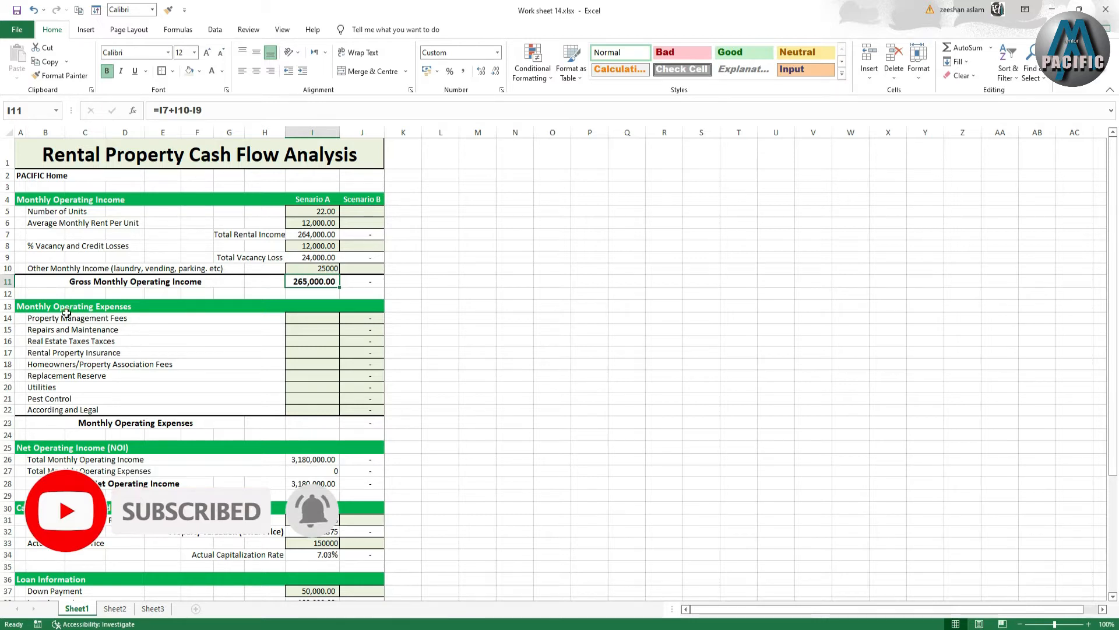
Enter the Senario A monthly expenses of 20000 for Property Management Fees and 15000 for Repairs and Maintenance.
left_click(308, 318)
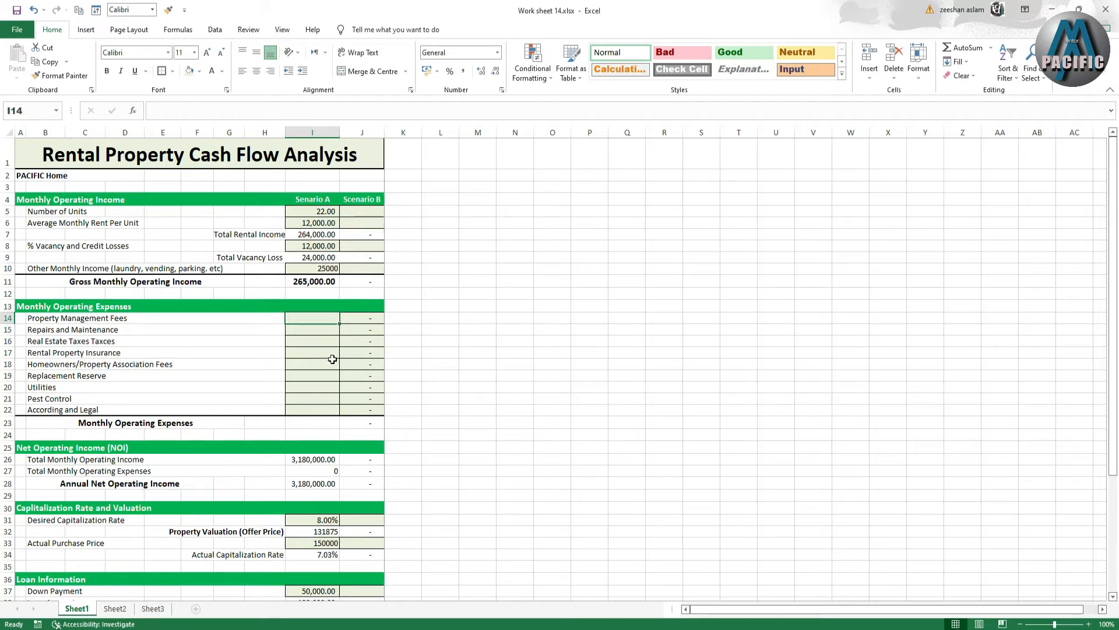
left_click(312, 282)
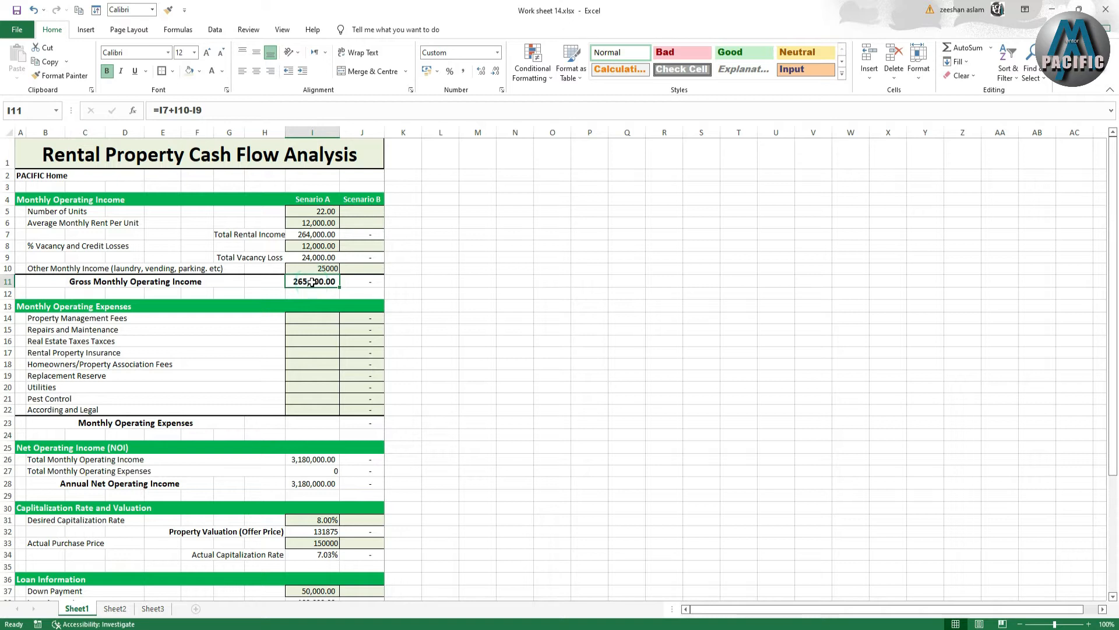
left_click(319, 321)
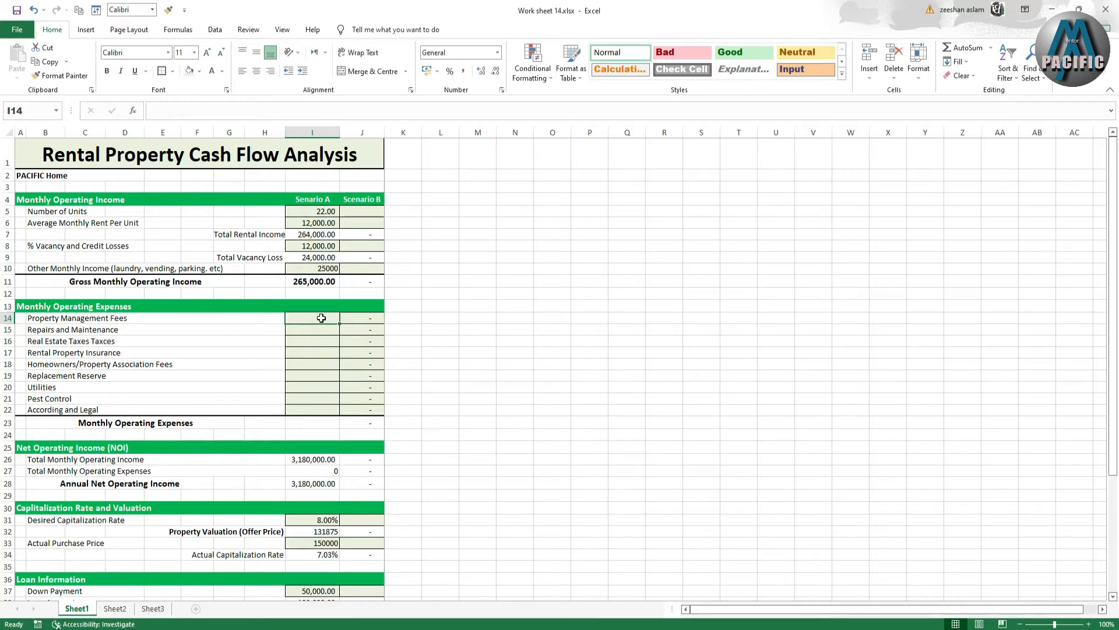
type("10000")
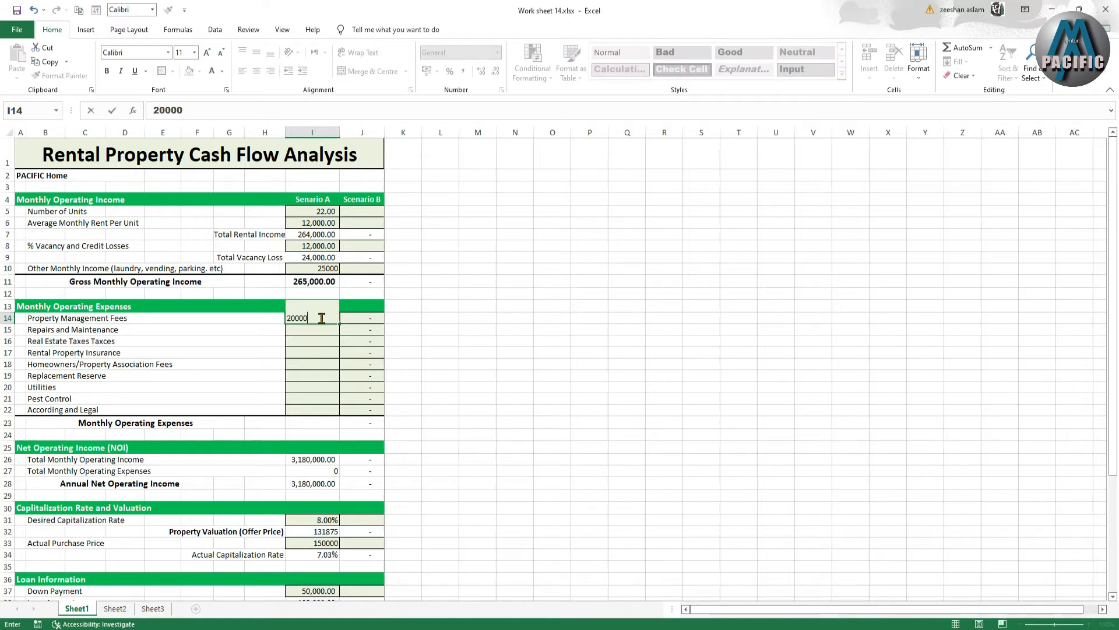
key("Return")
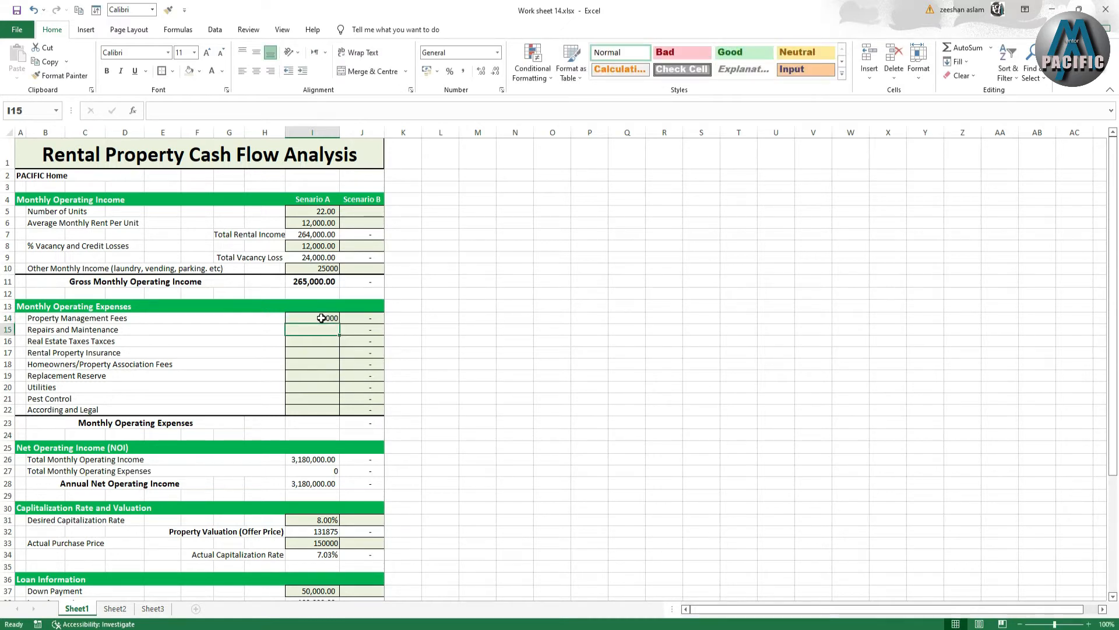
type("15000")
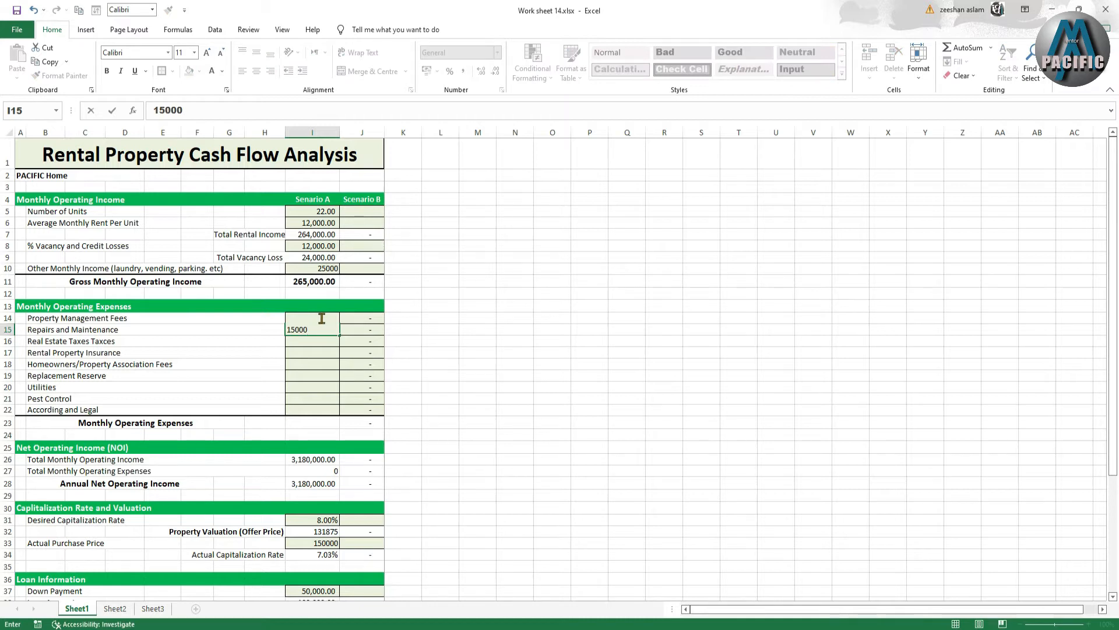
key("Return")
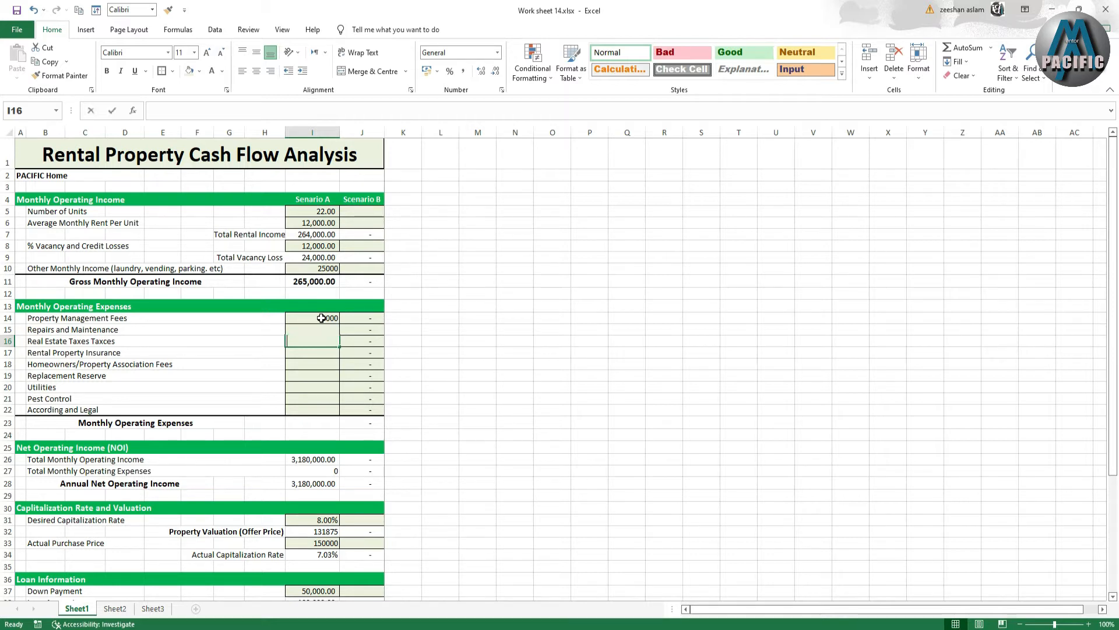
Fill in Senario A expenses: 2000 for real estate taxes, 3000 for Rental Property Insurance and 15000 for Homeowners/Property Association Fees.
type("2000")
key("Return")
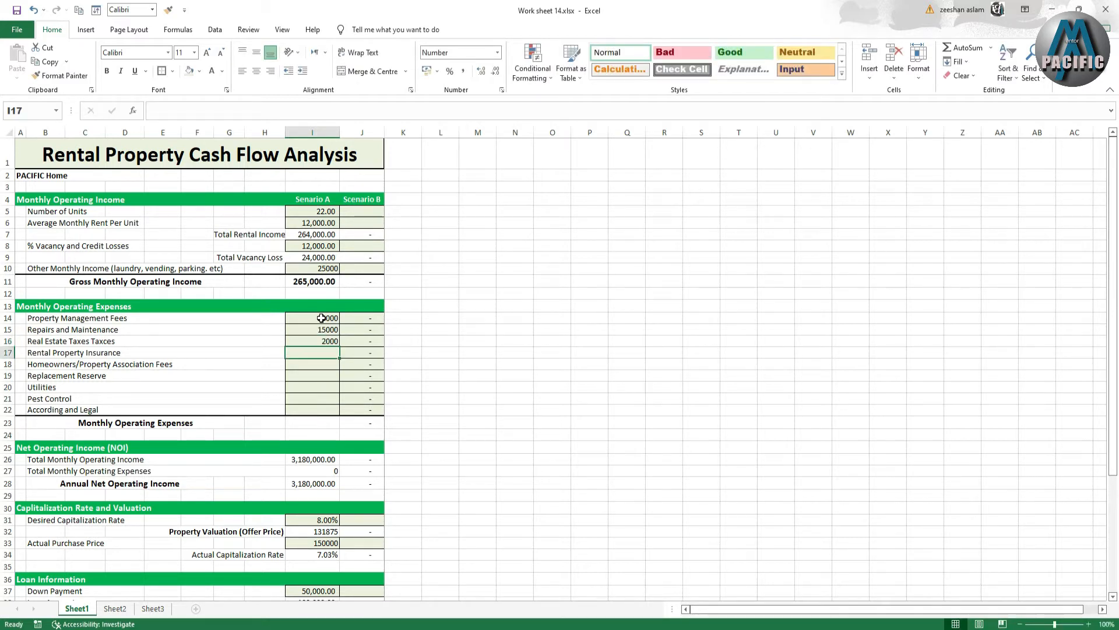
type("3000")
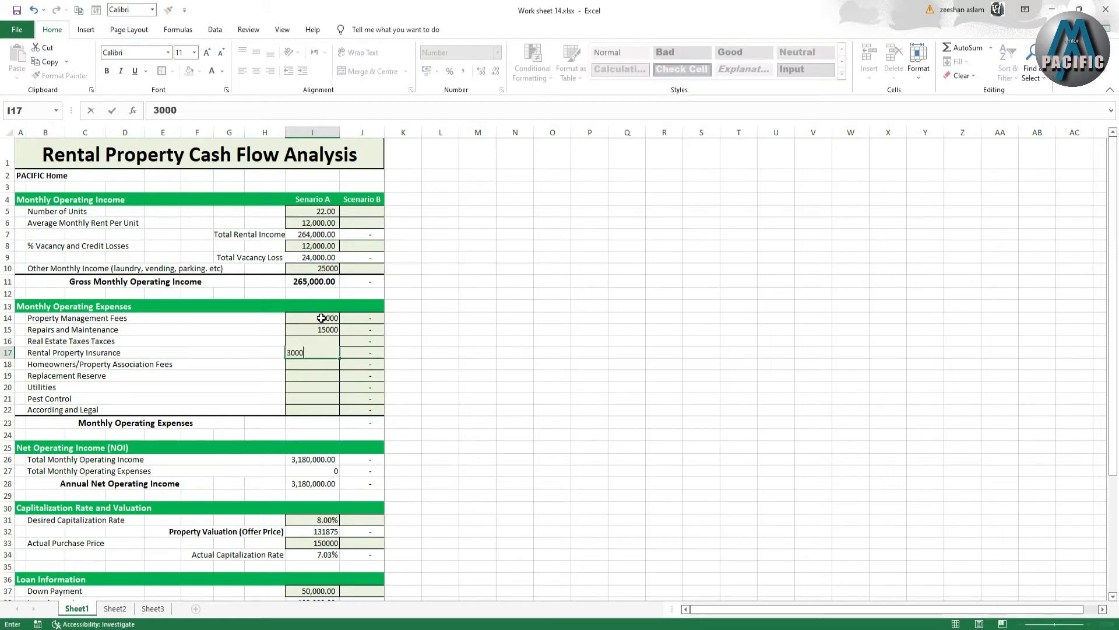
key("Return")
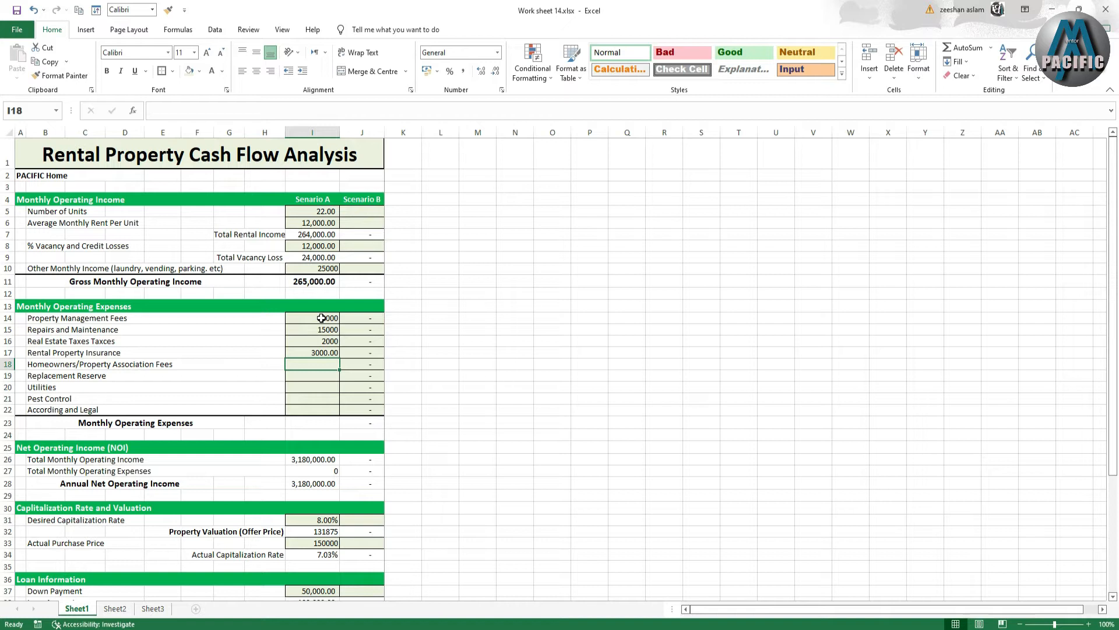
type("15000")
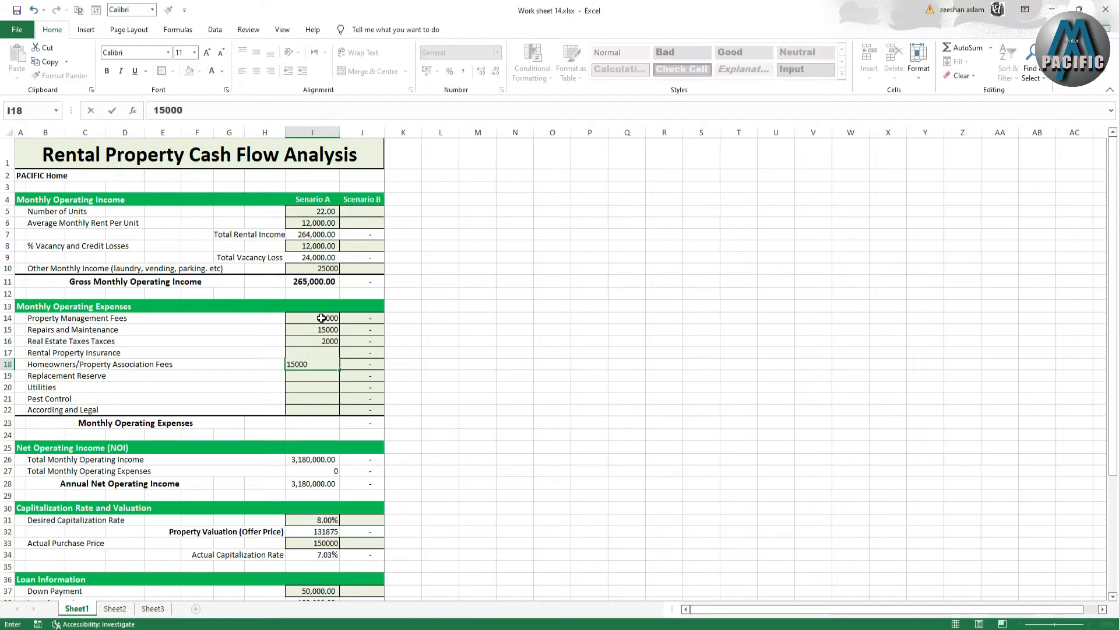
key("Return")
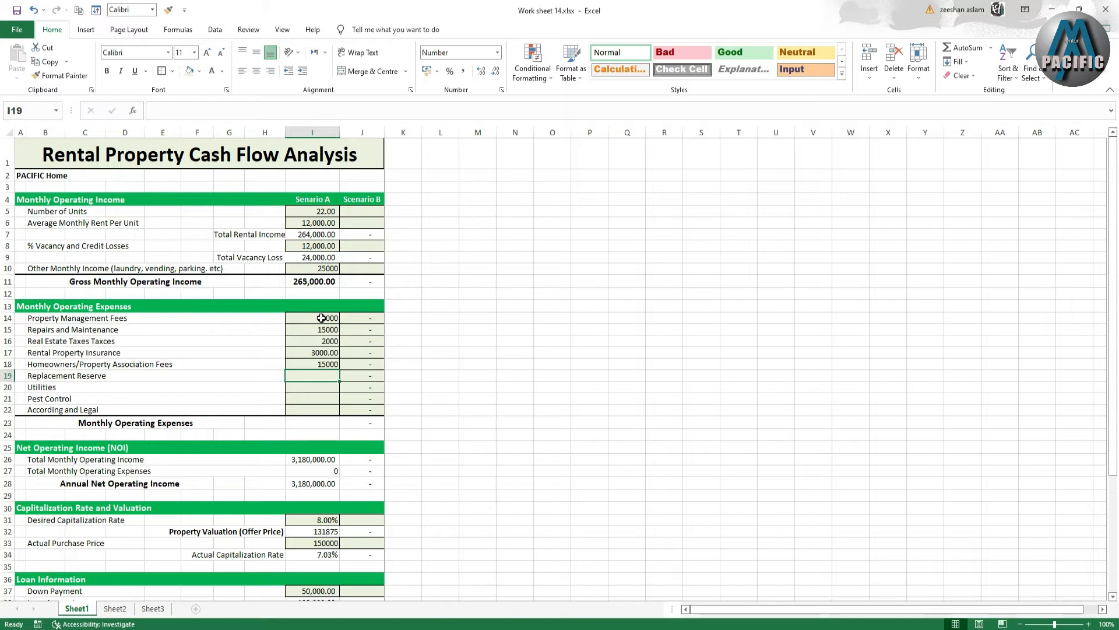
Enter the Senario A expenses of 5000 for Replacement Reserve and 35000 for Utilities.
type("500")
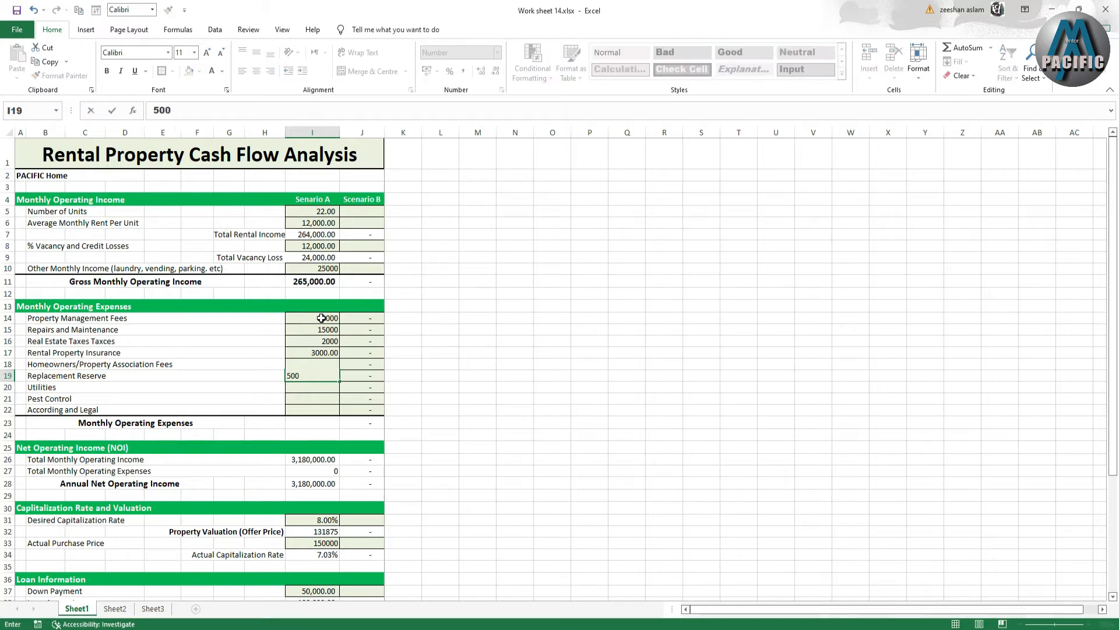
type("0")
key("Return")
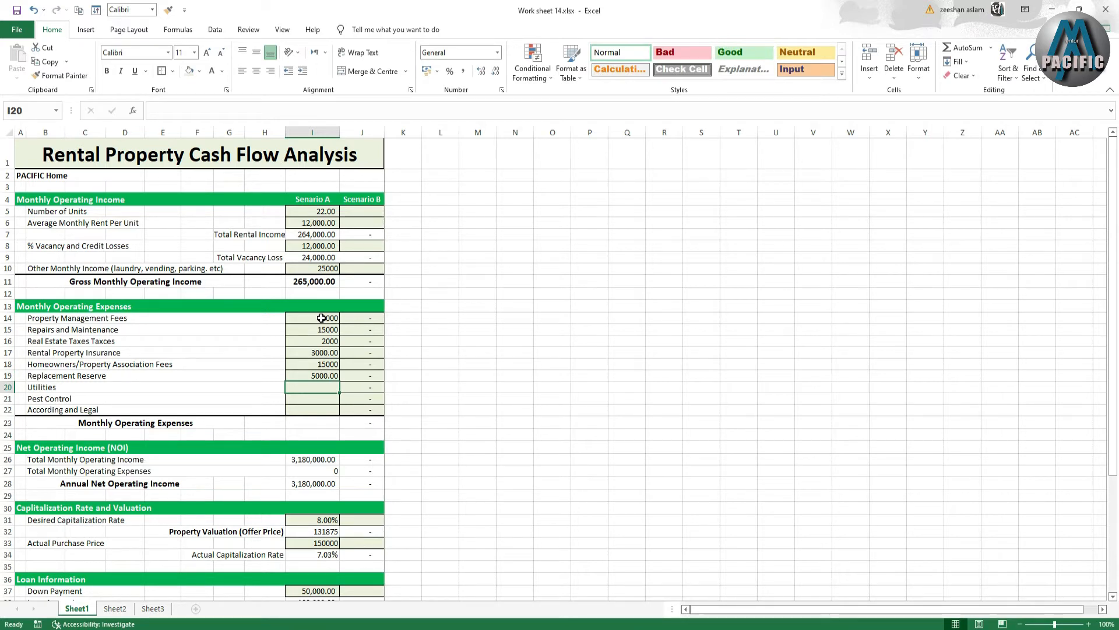
type("35000")
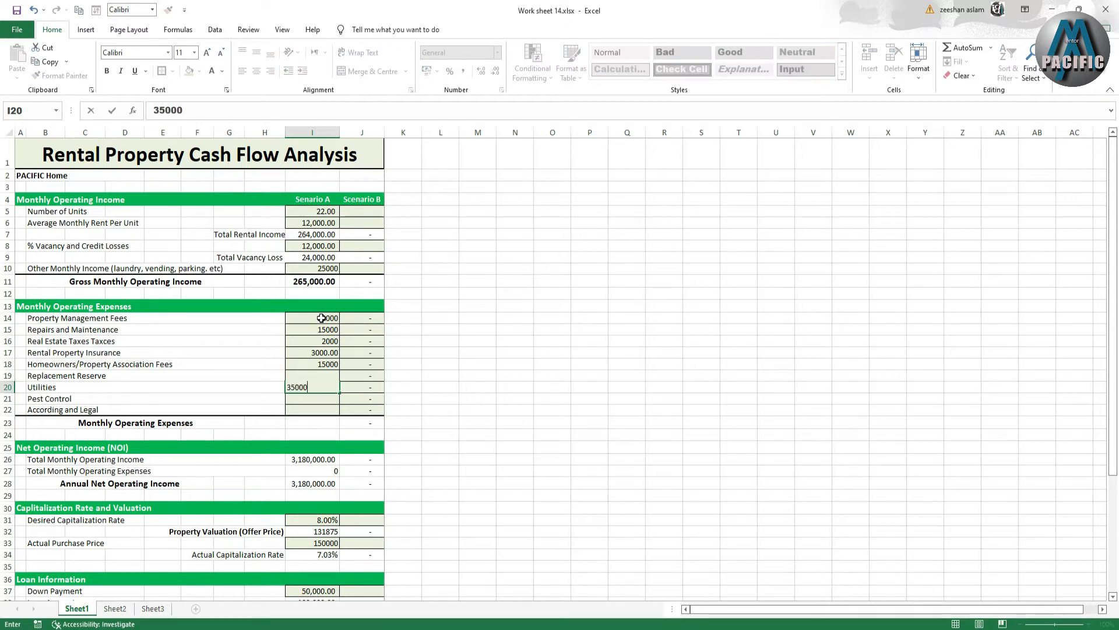
key("Return")
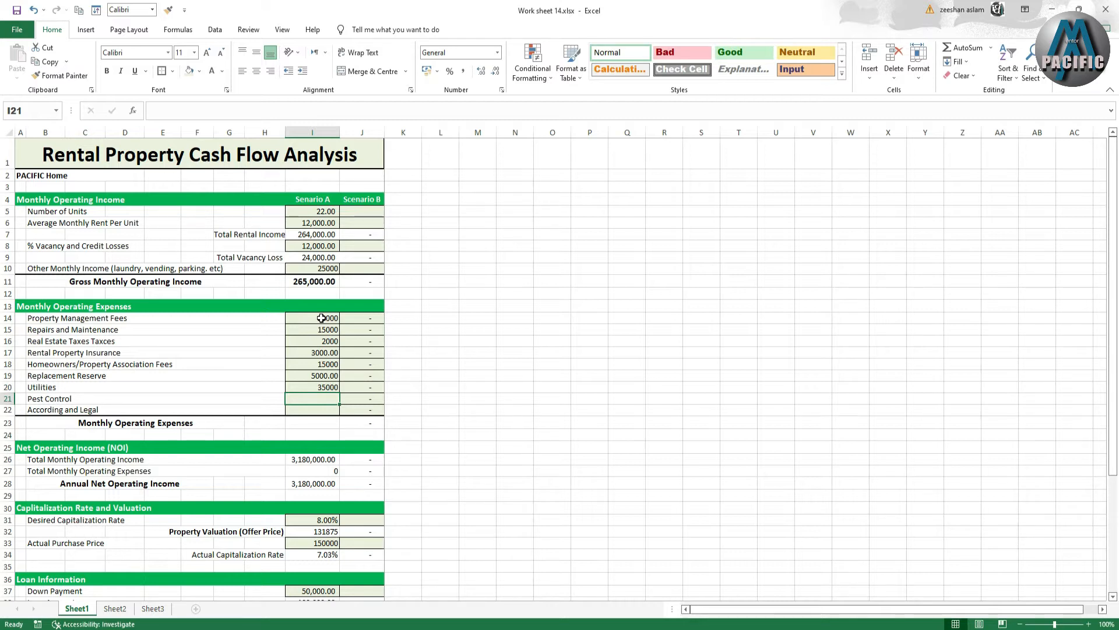
Total the Senario A Monthly Operating Expenses in I23 by AutoSumming I14:I22.
key("Down")
key("Down")
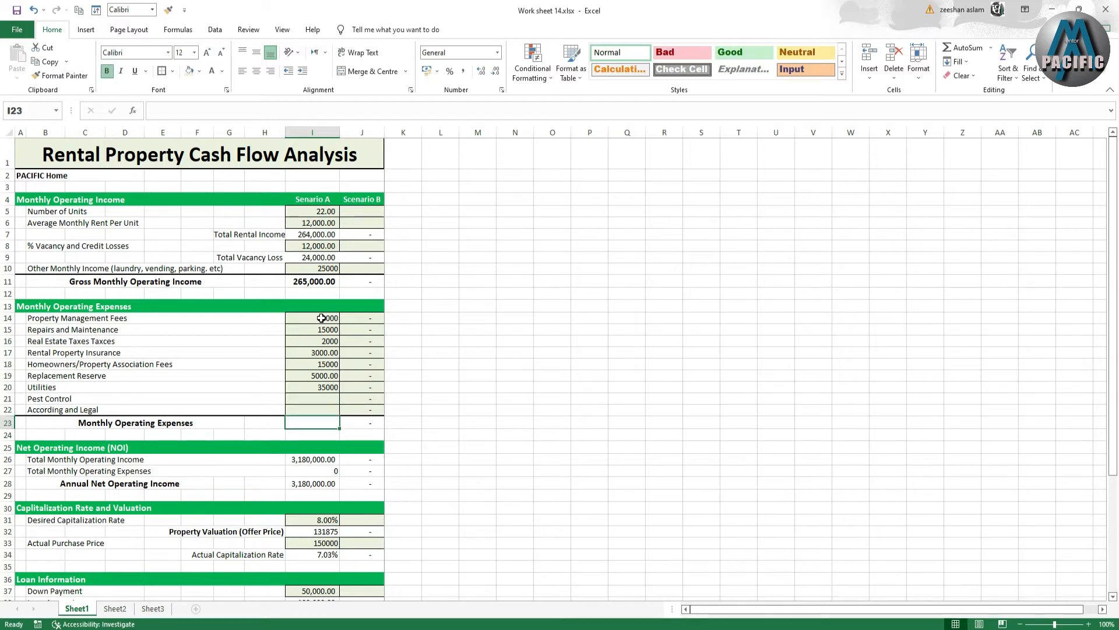
left_click_drag(321, 318, 324, 423)
left_click(959, 47)
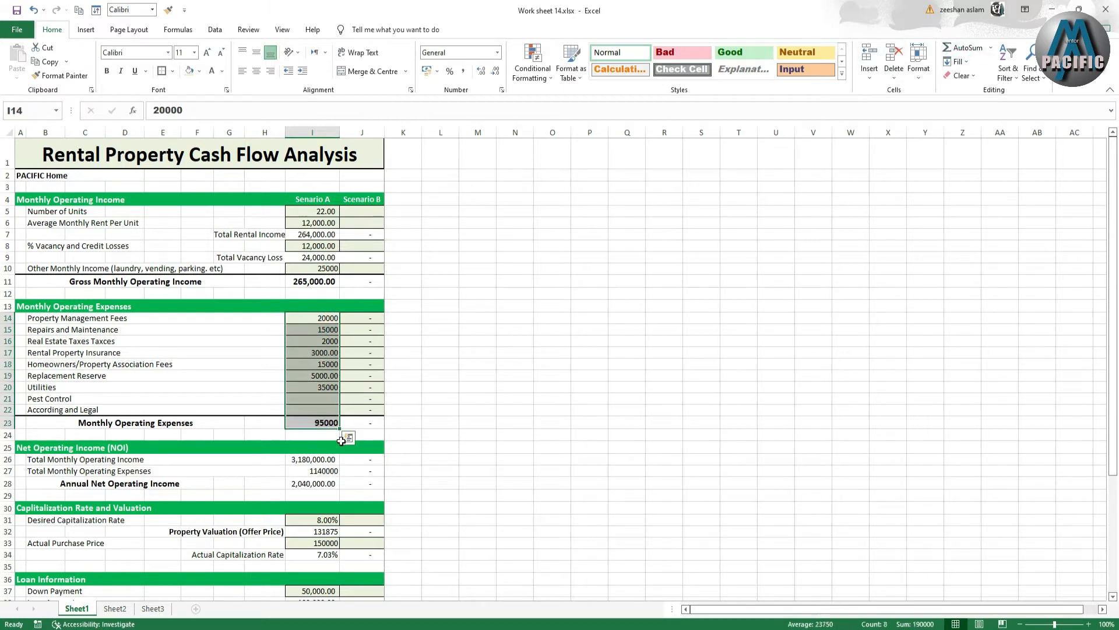
Apply the comma number style to the Senario A expense figures and their total in I14:I23.
left_click(320, 423)
left_click_drag(325, 317, 316, 421)
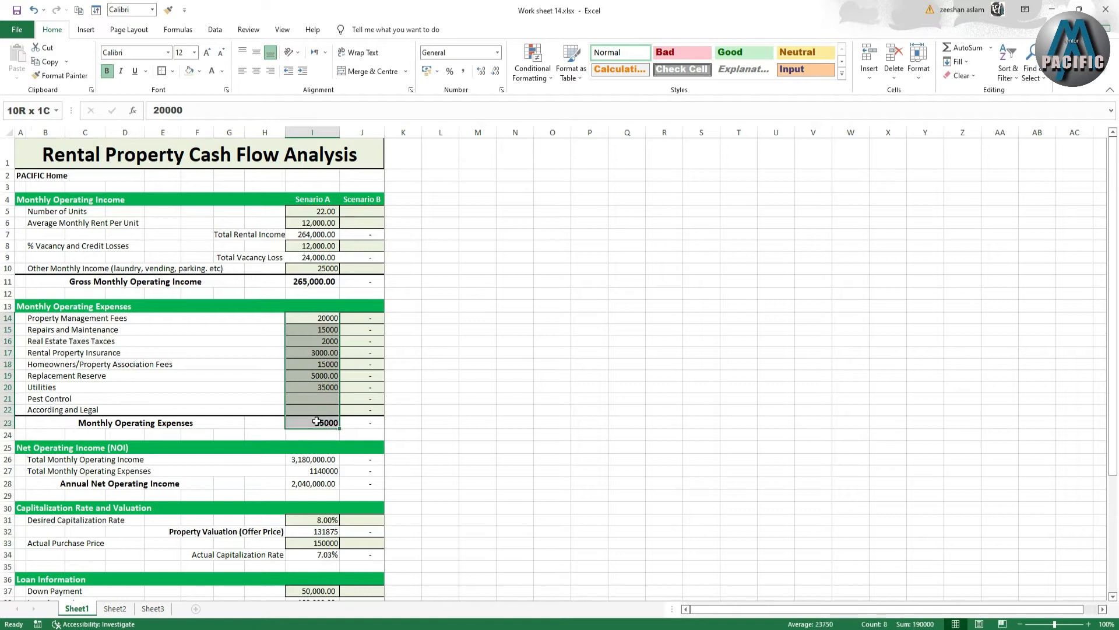
left_click(463, 71)
scroll(440, 429, "down", 2)
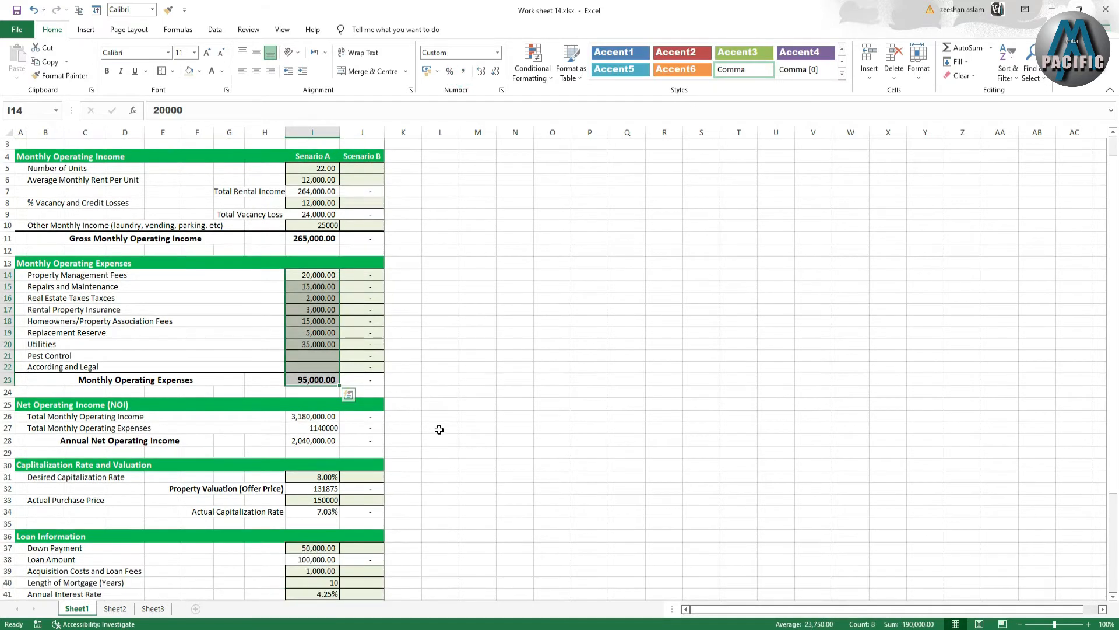
left_click(322, 357)
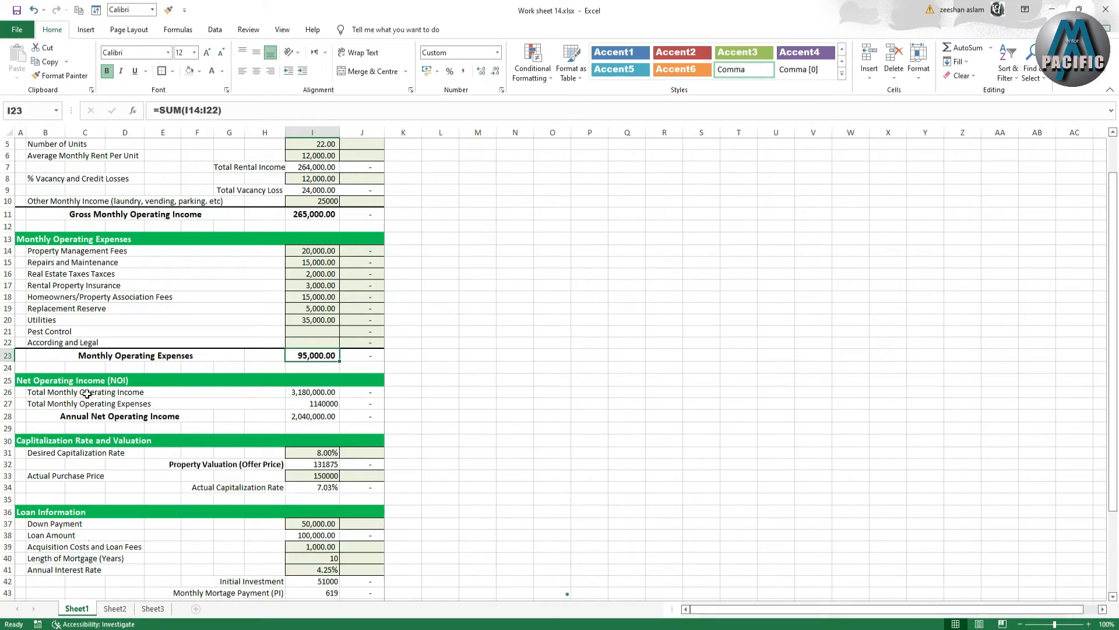
Replace the Senario A Total Monthly Operating Income formula in I26 with =I7+I10.
left_click(305, 395)
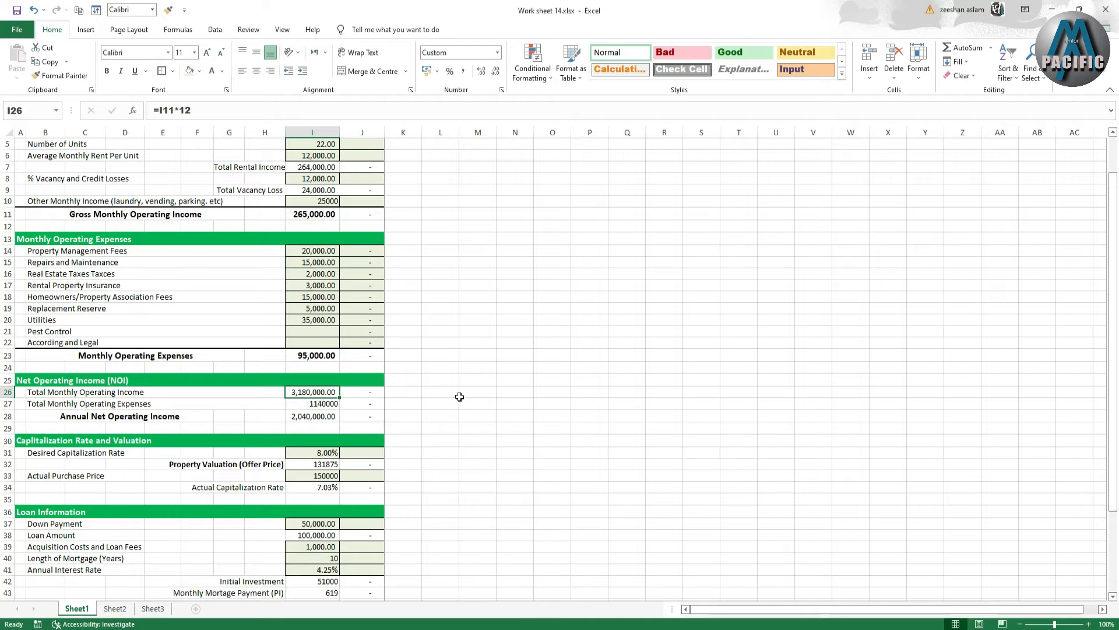
key("BackSpace")
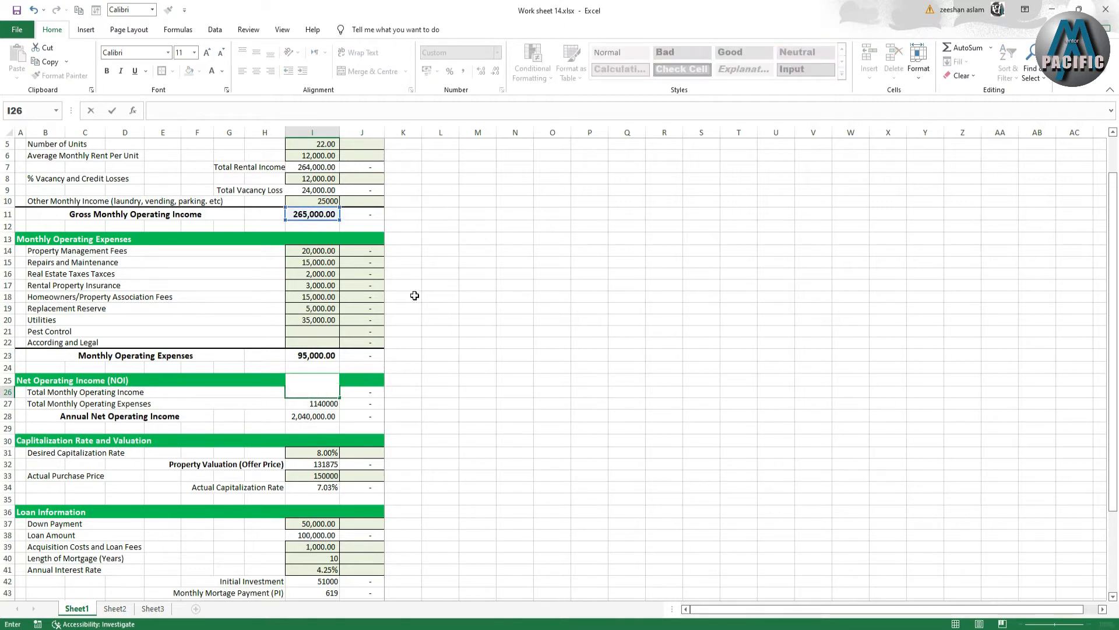
type("=")
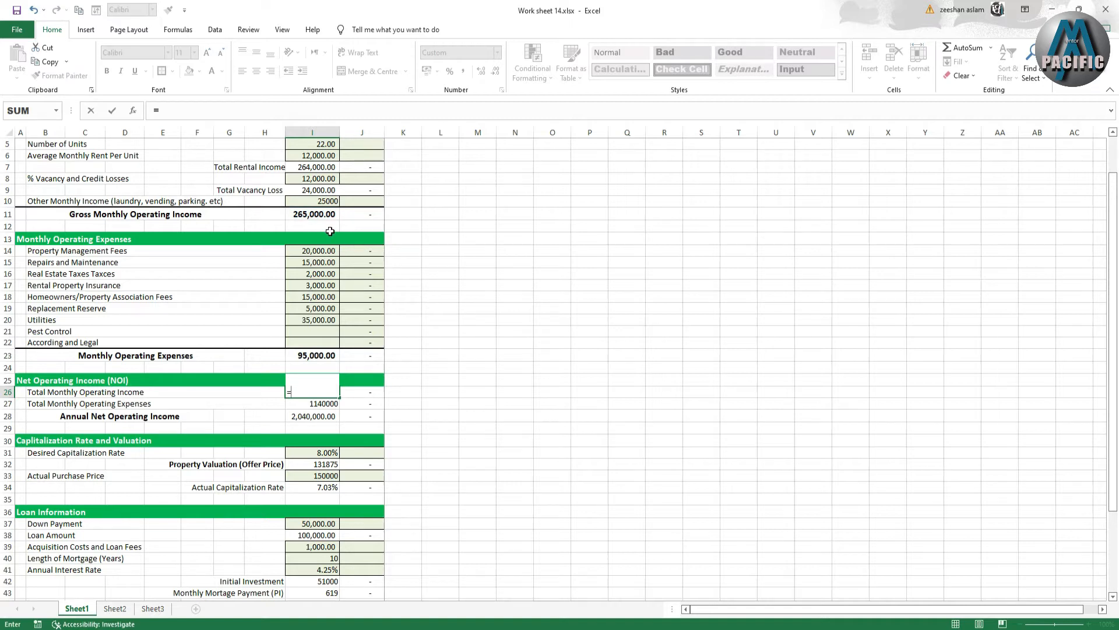
left_click(314, 167)
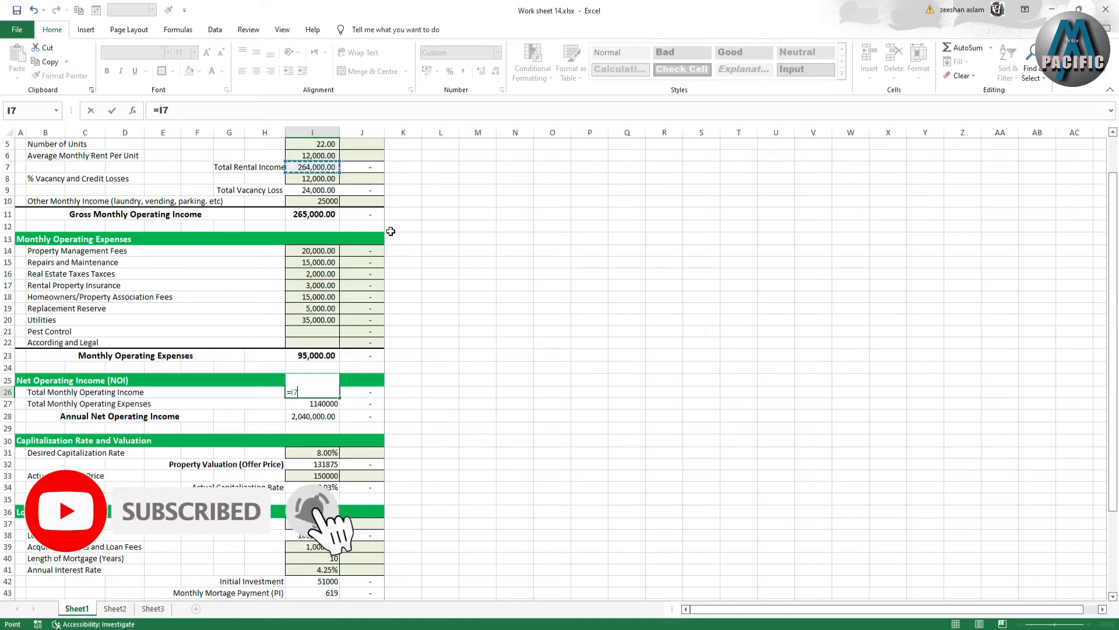
type("+")
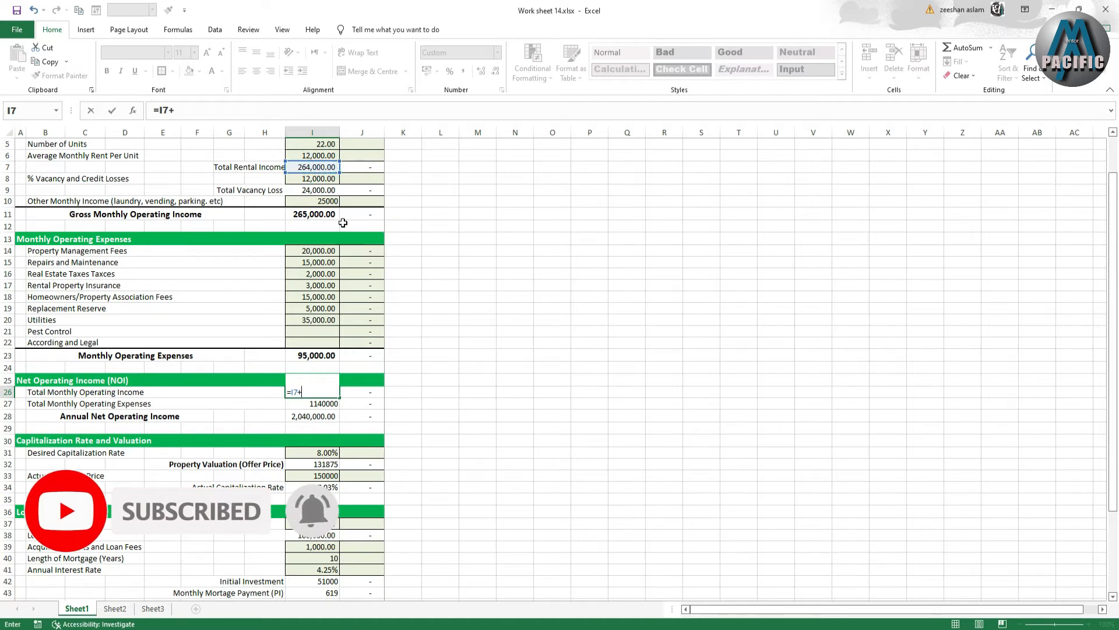
left_click(314, 201)
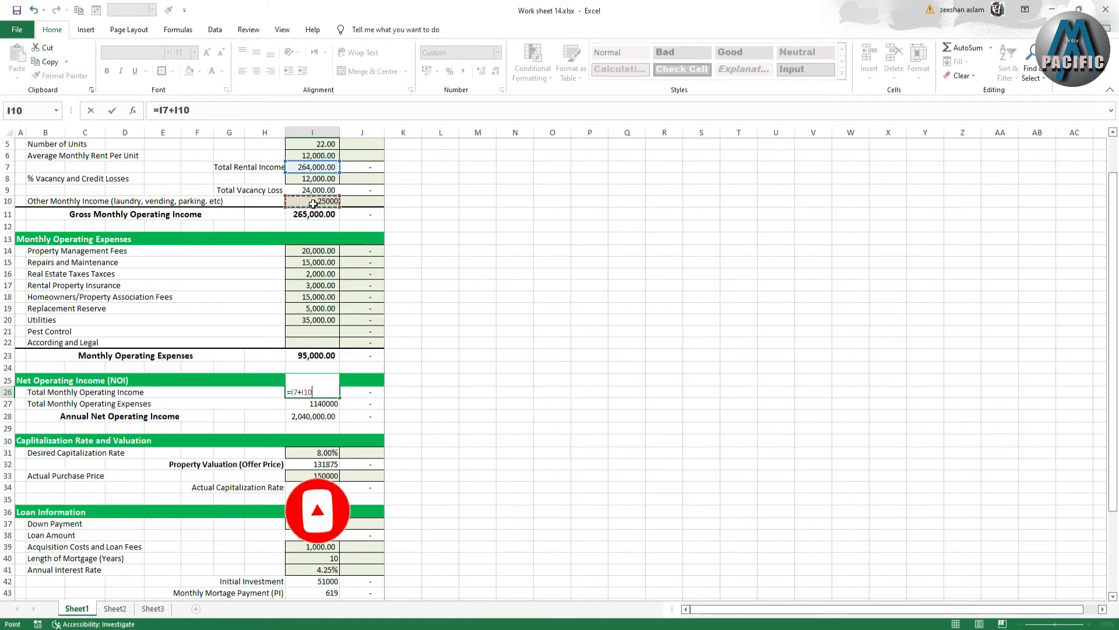
key("Return")
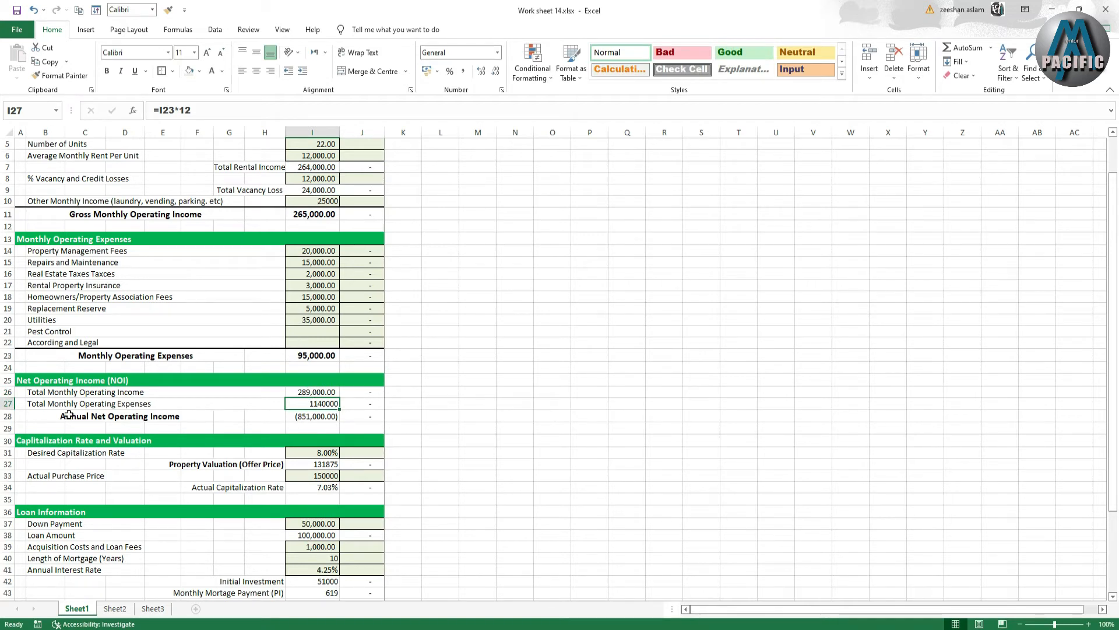
Replace the Senario A Total Monthly Operating Expenses formula in I27 with the value 95000.
key("Delete")
left_click(314, 407)
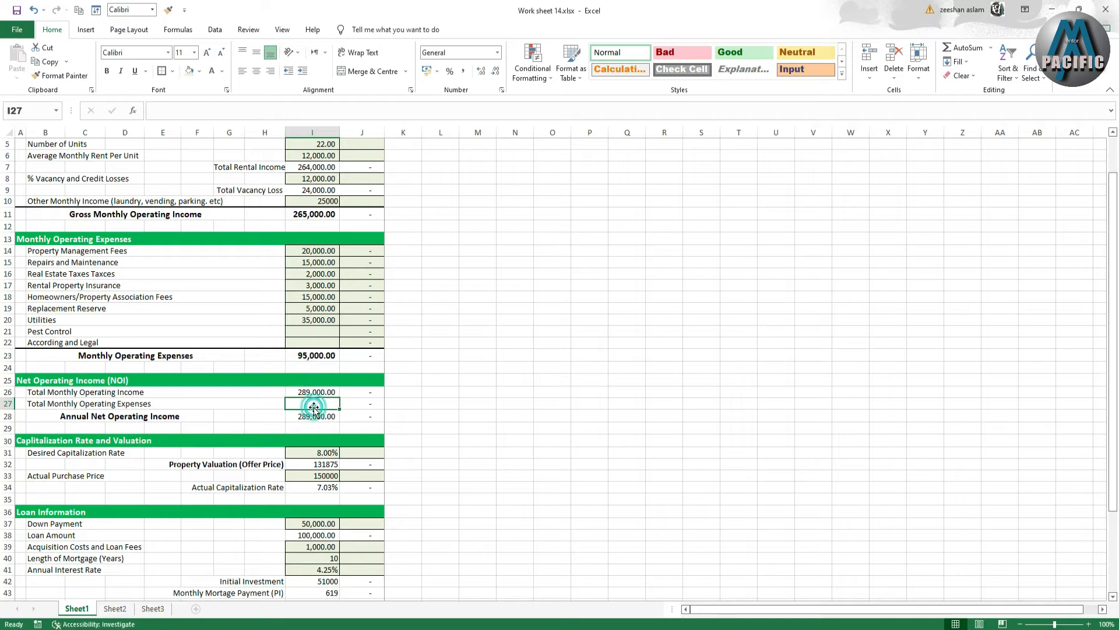
type("9500")
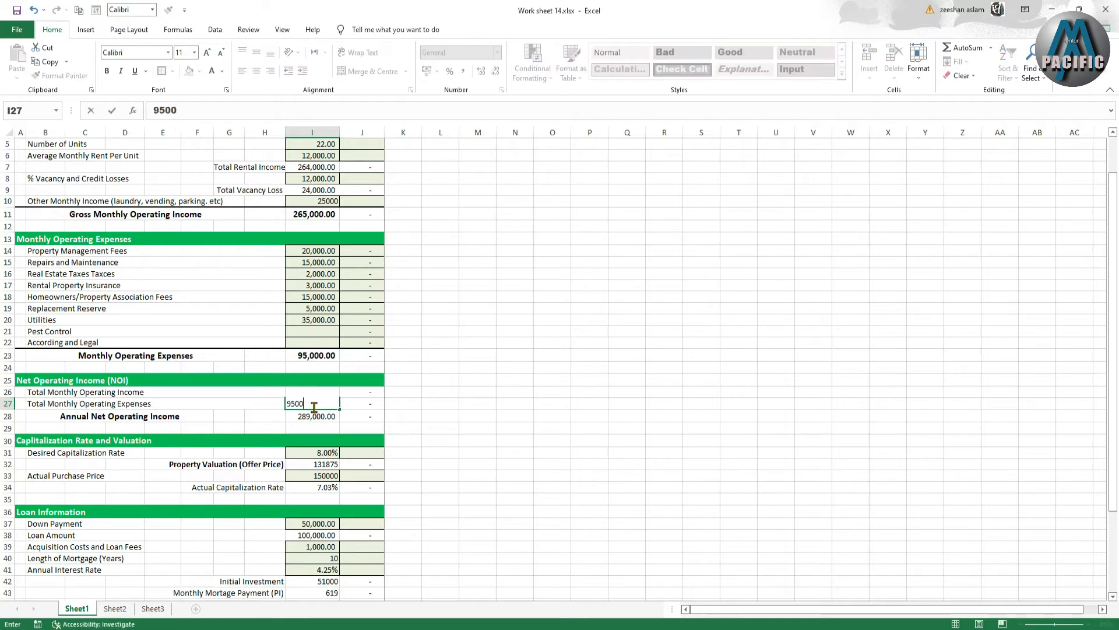
type("0")
key("Return")
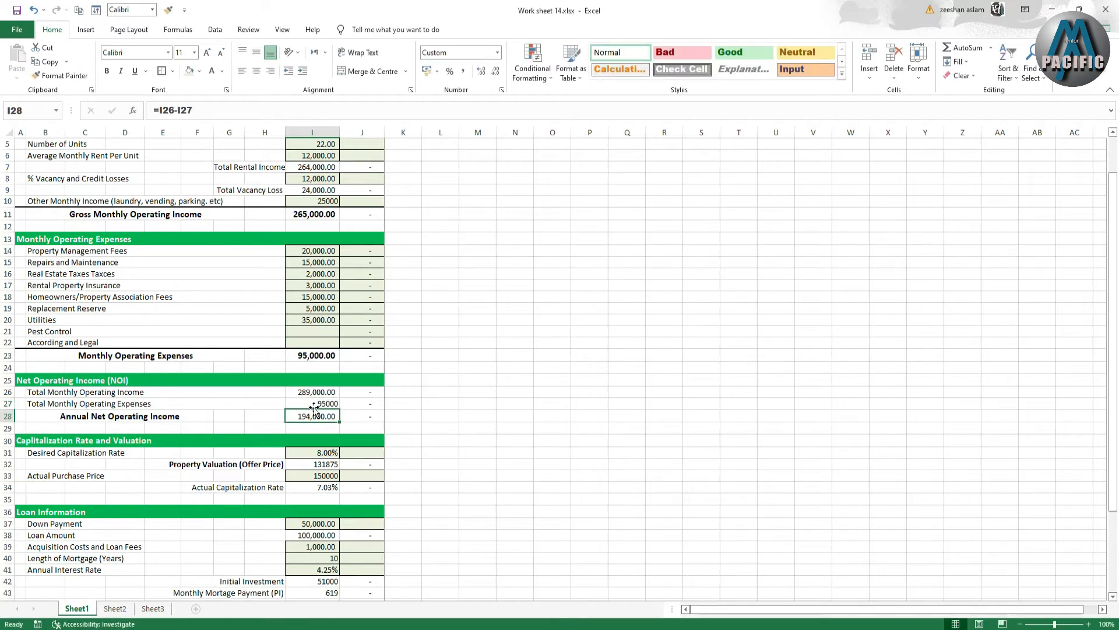
Re-enter the Senario A Annual Net Operating Income in I28 as the formula =I26-I27.
key("Delete")
type("=")
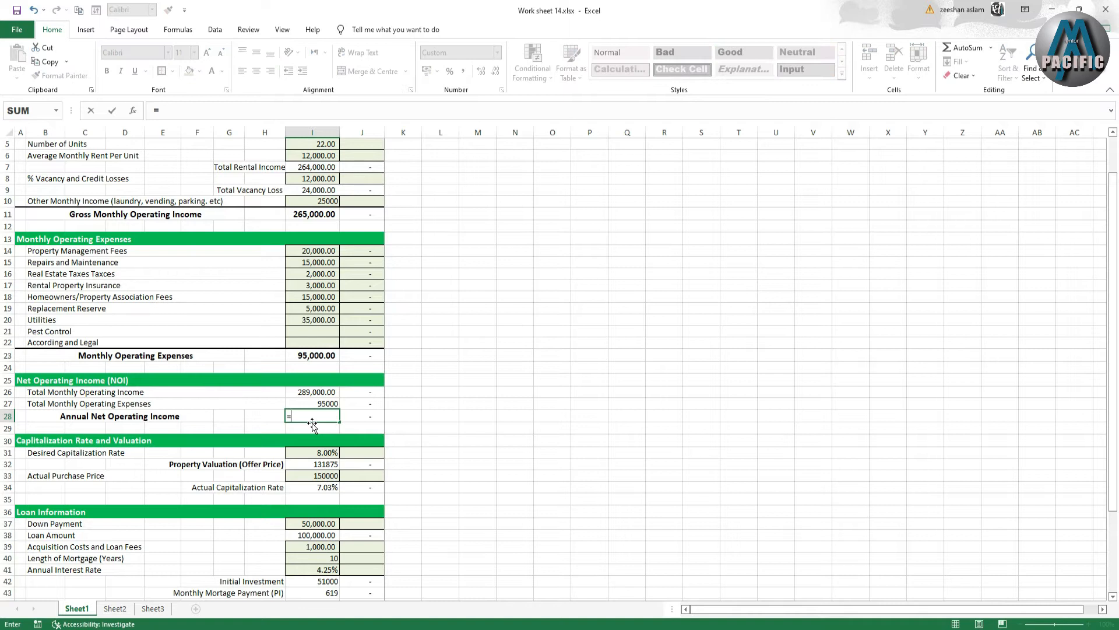
left_click(326, 393)
type("-")
left_click(319, 405)
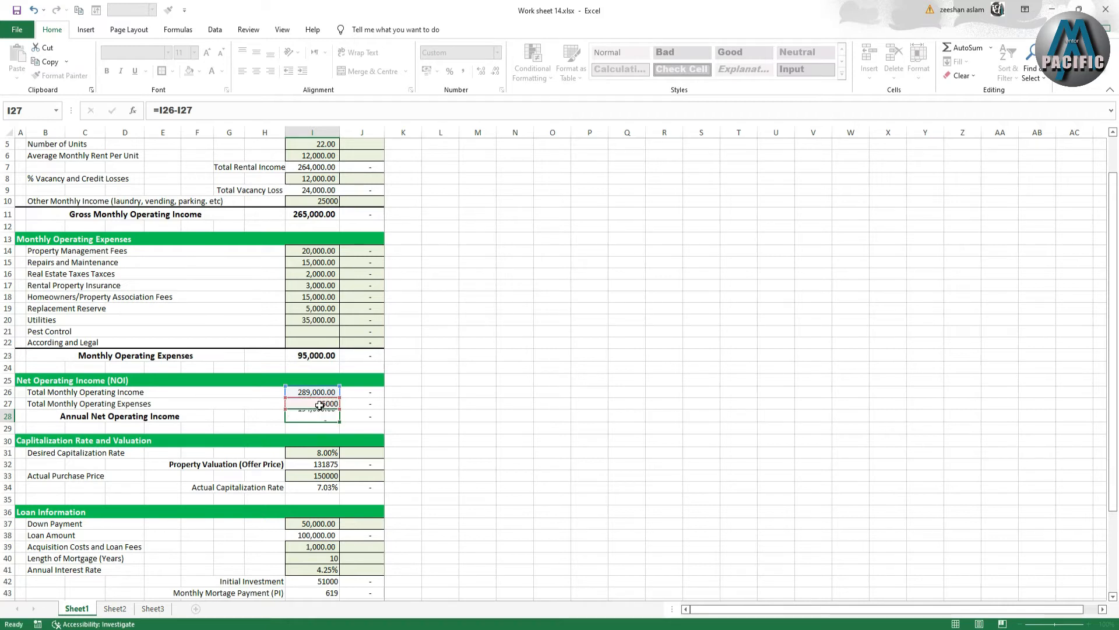
key("Return")
Apply the comma number style to the Senario A Net Operating Income figures in I26:I29.
left_click(317, 416)
left_click(320, 404)
left_click(320, 391)
left_click_drag(320, 392, 319, 428)
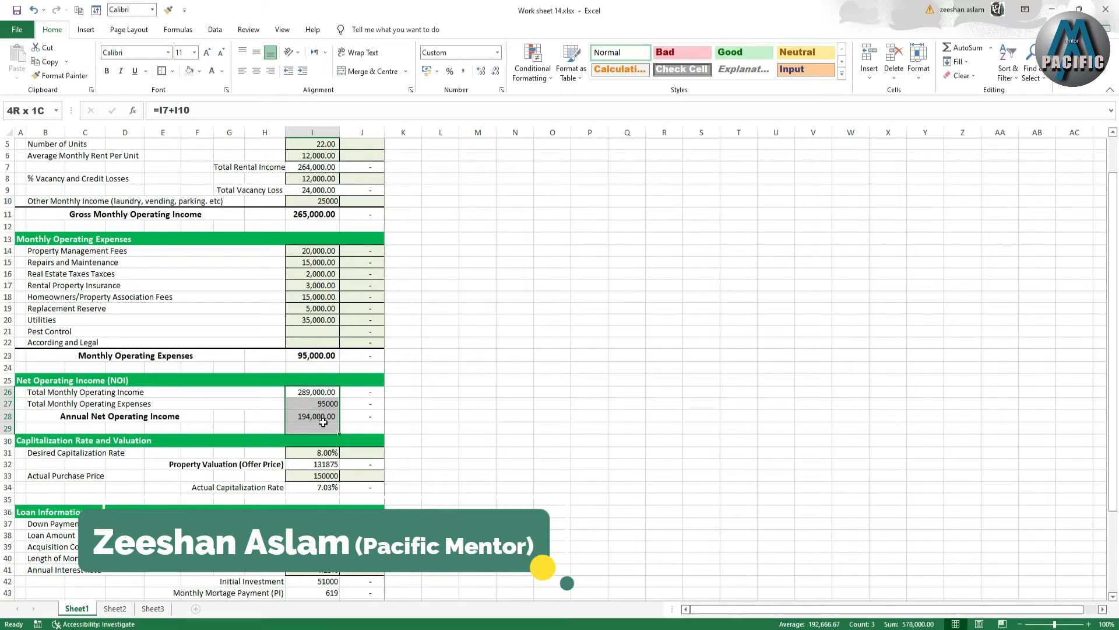
left_click(463, 71)
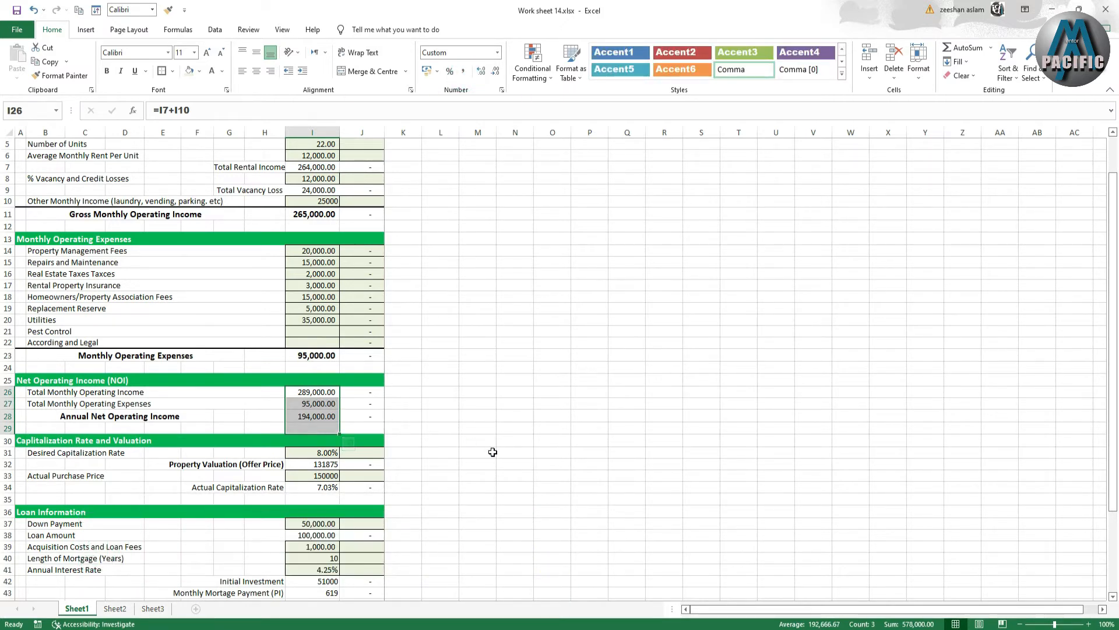
Examine the Senario A capitalization and valuation cells I31:I34 and the down payment, loan amount and loan fees in I37:I39.
scroll(482, 465, "down", 2)
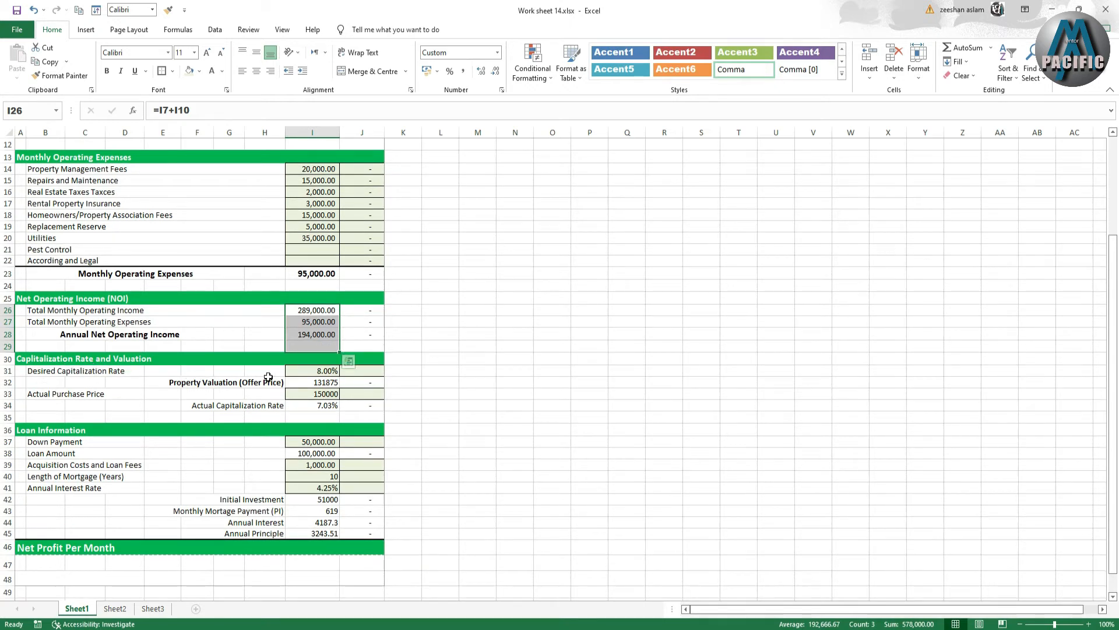
left_click(313, 371)
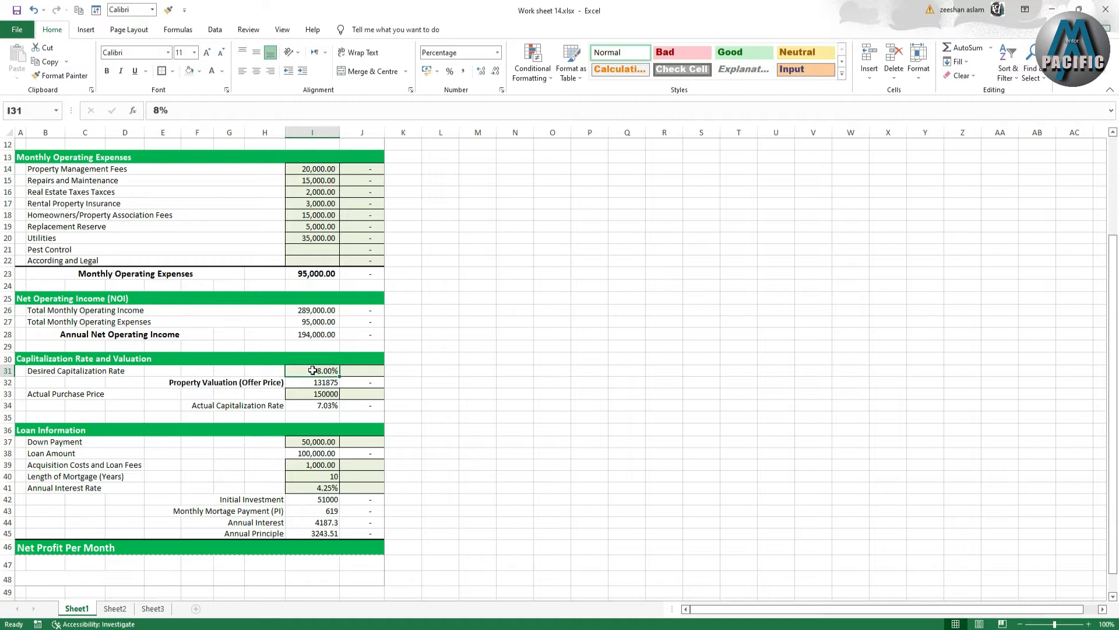
left_click(319, 383)
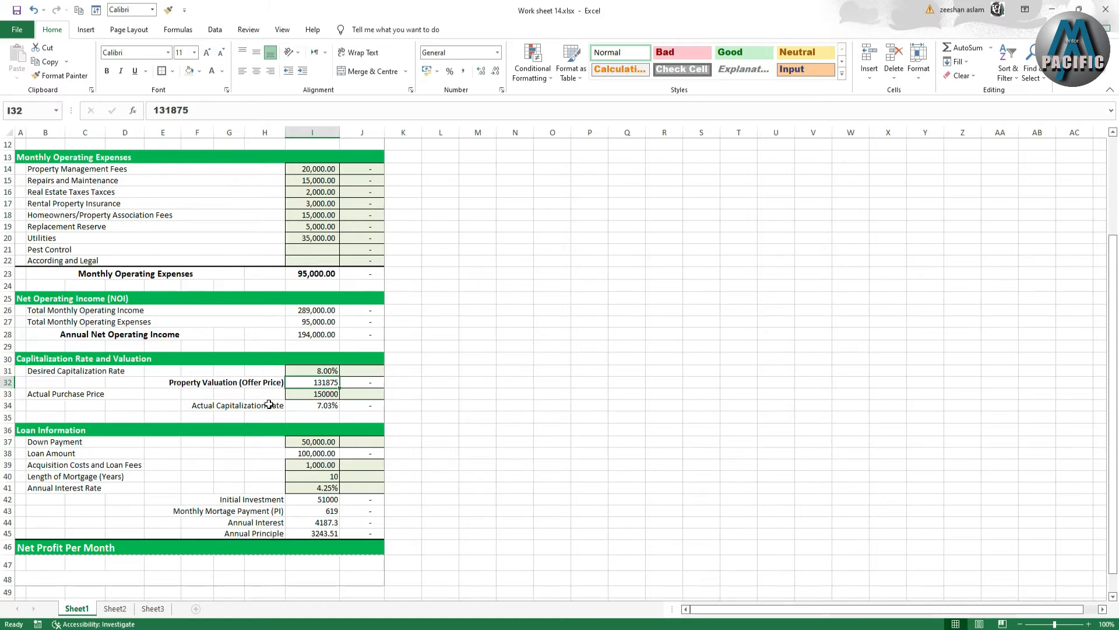
left_click(318, 404)
left_click(316, 395)
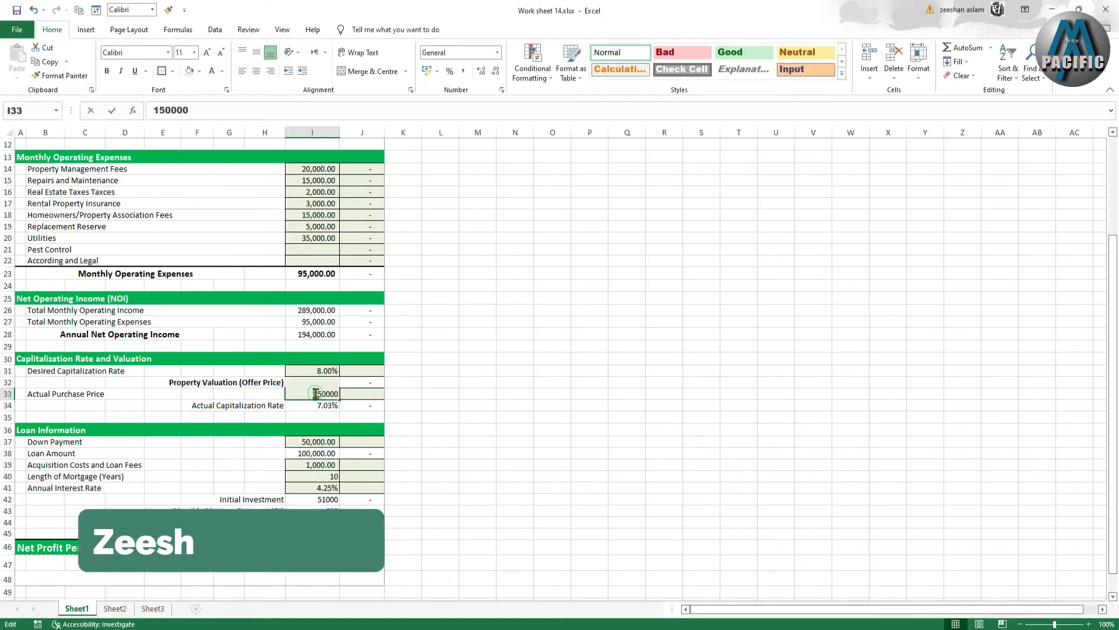
left_click(317, 427)
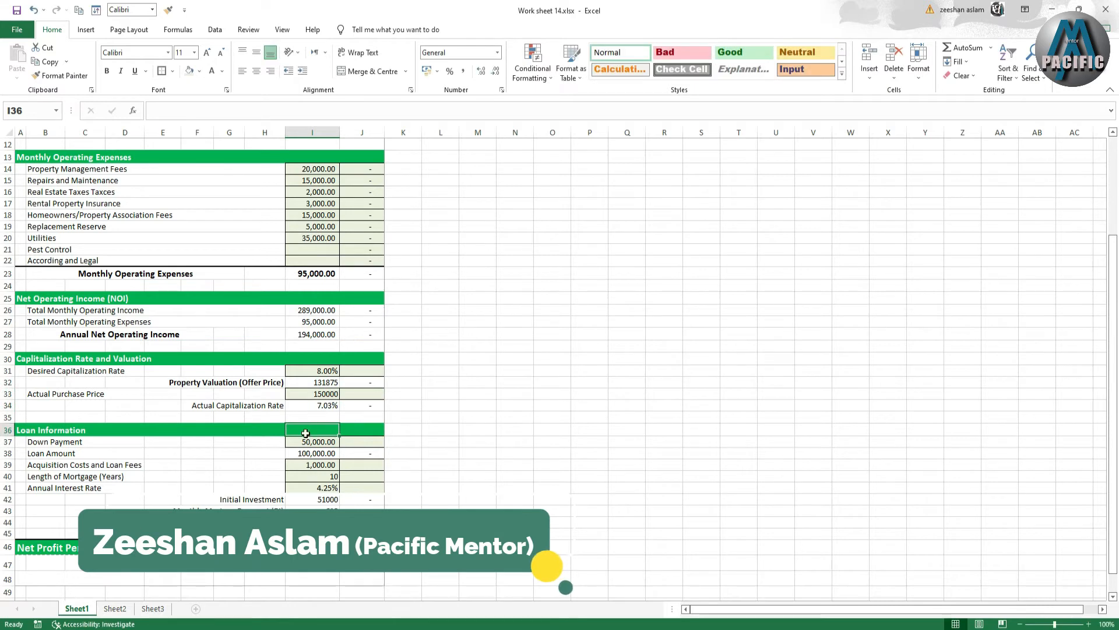
left_click(316, 444)
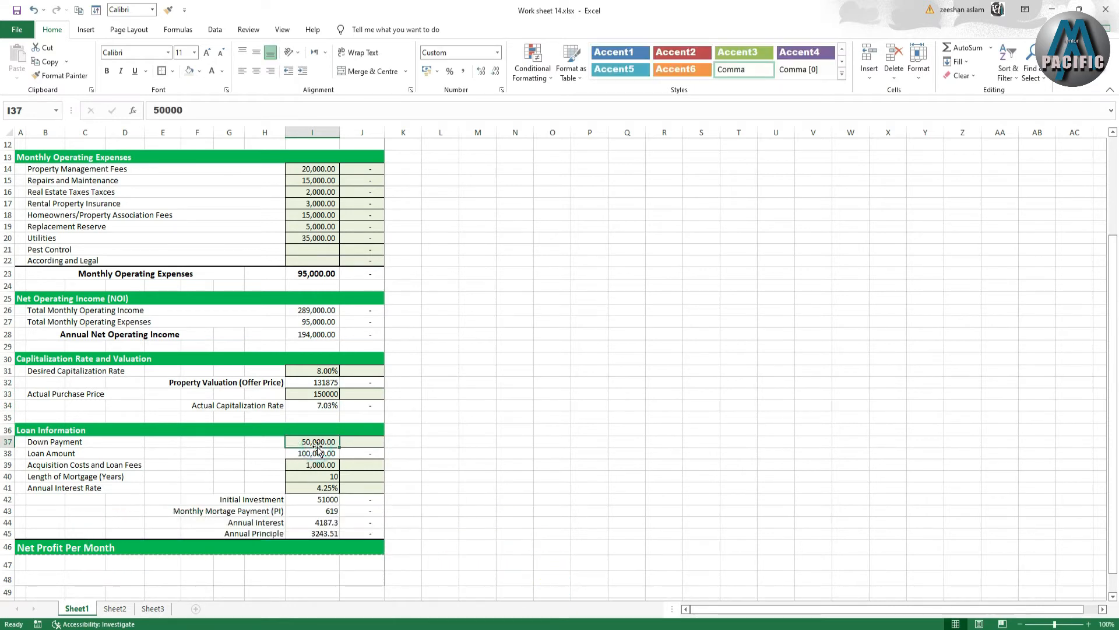
left_click(319, 460)
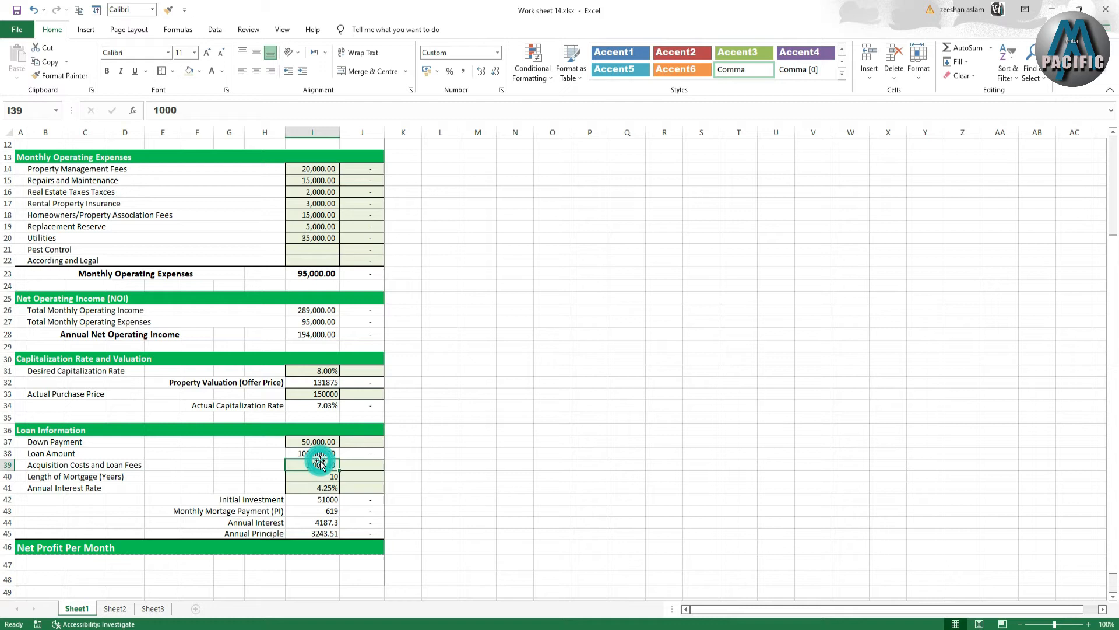
left_click(318, 453)
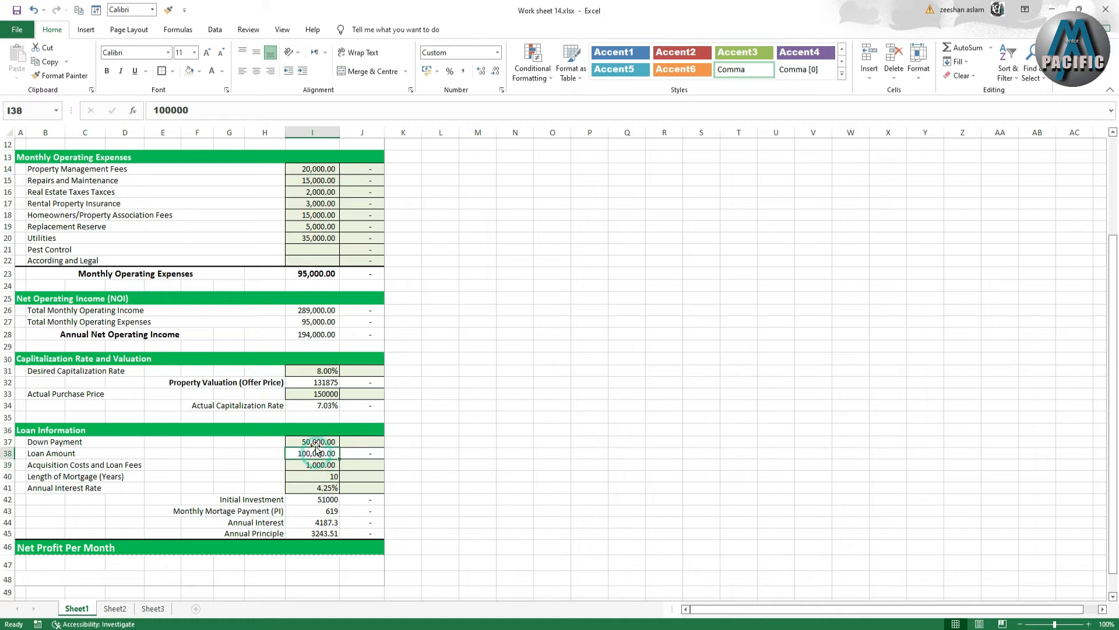
Set the Senario A Length of Mortgage in I40 to 5 years.
double_click(323, 477)
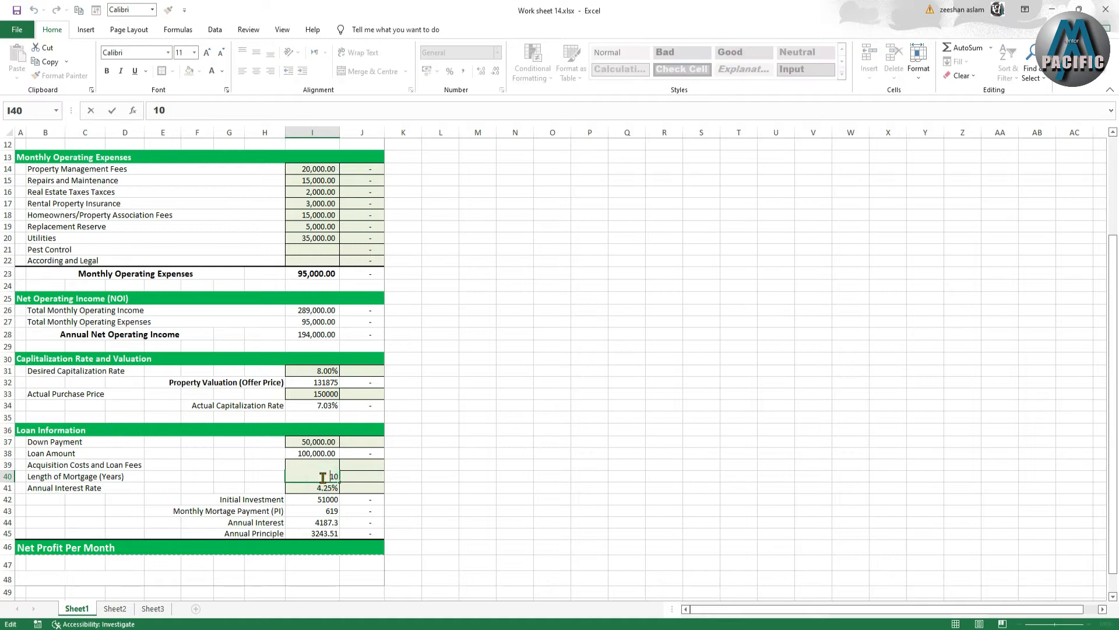
key("BackSpace")
key("BackSpace")
left_click(450, 461)
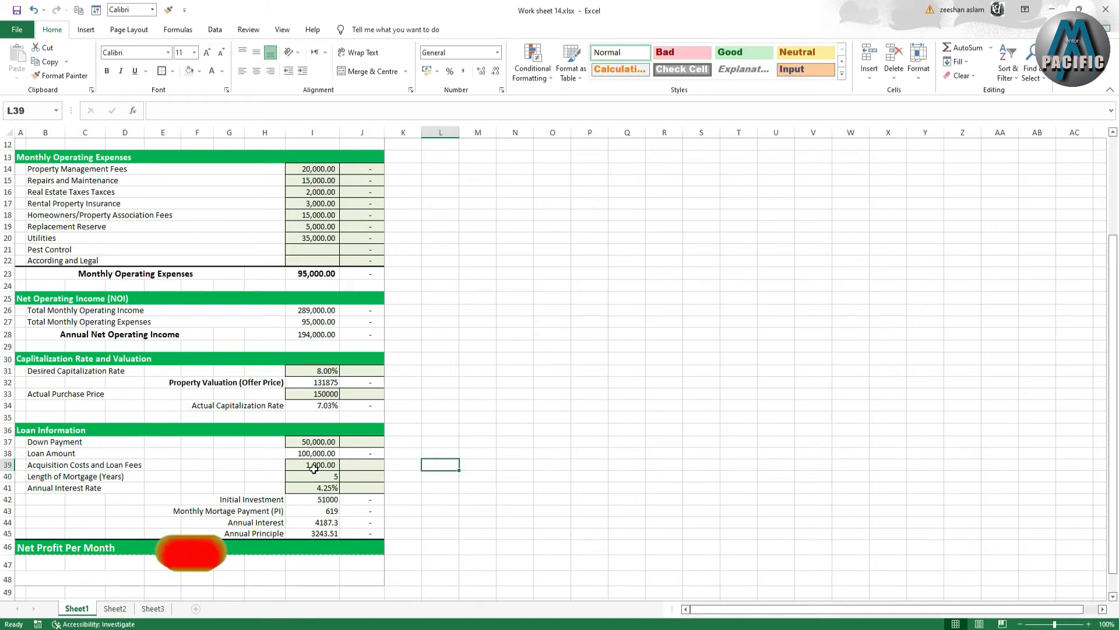
Inspect the Senario A initial investment, mortgage payment, interest and principal cells I42:I45, ending on the Net Profit Per Month cell I46.
left_click(318, 500)
left_click(319, 511)
left_click(319, 523)
left_click(320, 535)
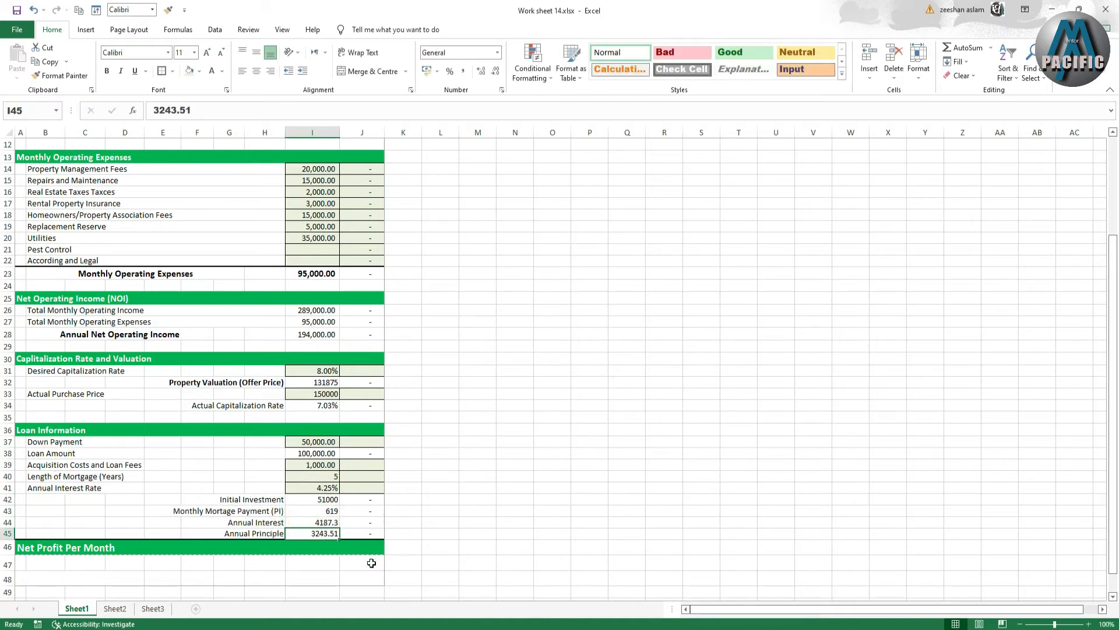
left_click(326, 545)
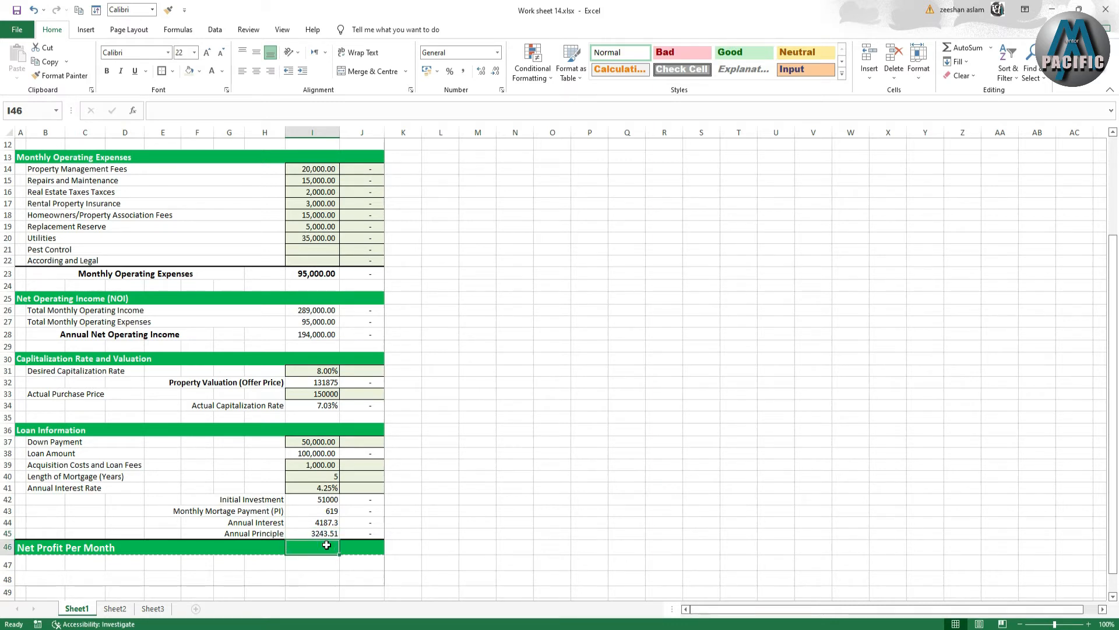
Calculate the Senario A Net Profit Per Month in I46 with =I28+I32-I42 and increase the height of row 46.
type("=")
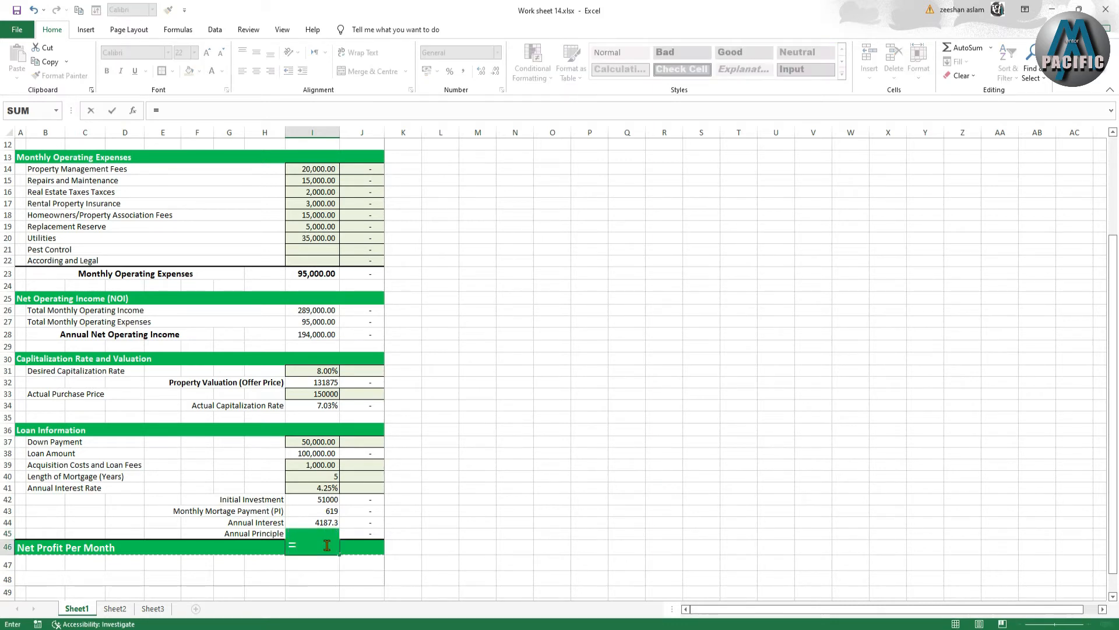
left_click(316, 337)
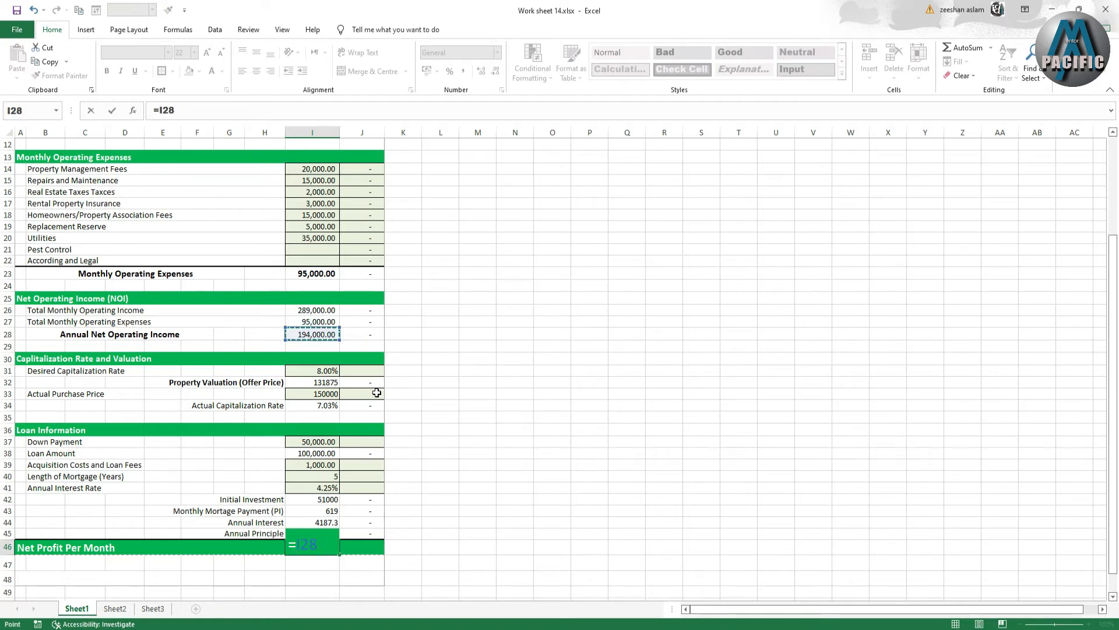
type("+")
left_click(311, 383)
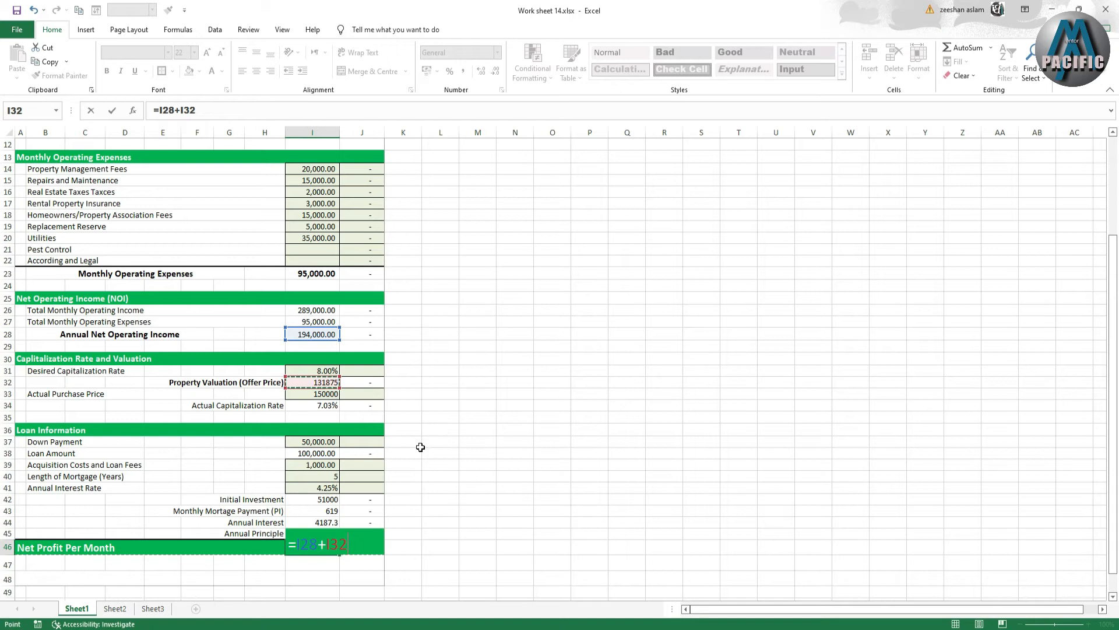
type("+")
type("_")
key("BackSpace")
left_click(328, 501)
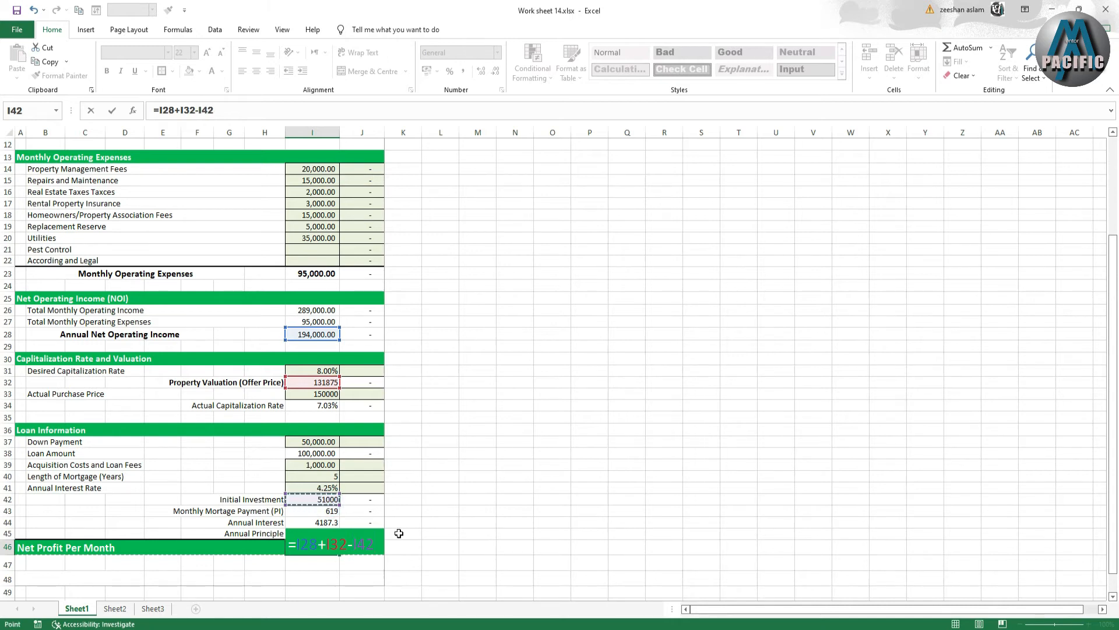
key("Return")
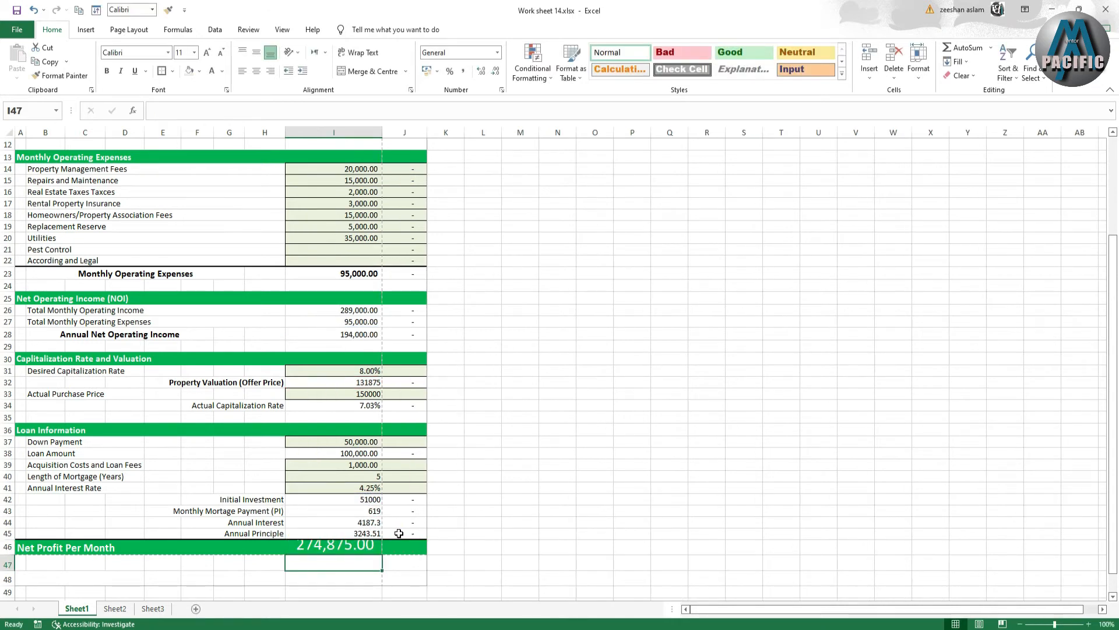
left_click(341, 549)
left_click_drag(11, 555, 9, 561)
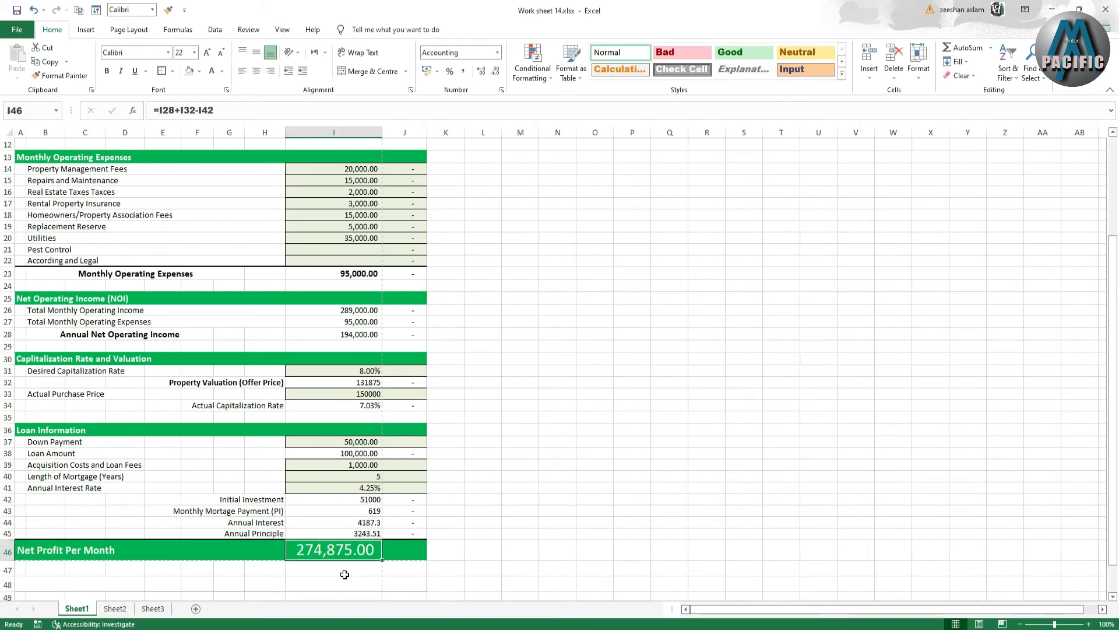
Review the completed Senario A column from the income section through the operating expenses to the net profit row.
scroll(344, 575, "up", 4)
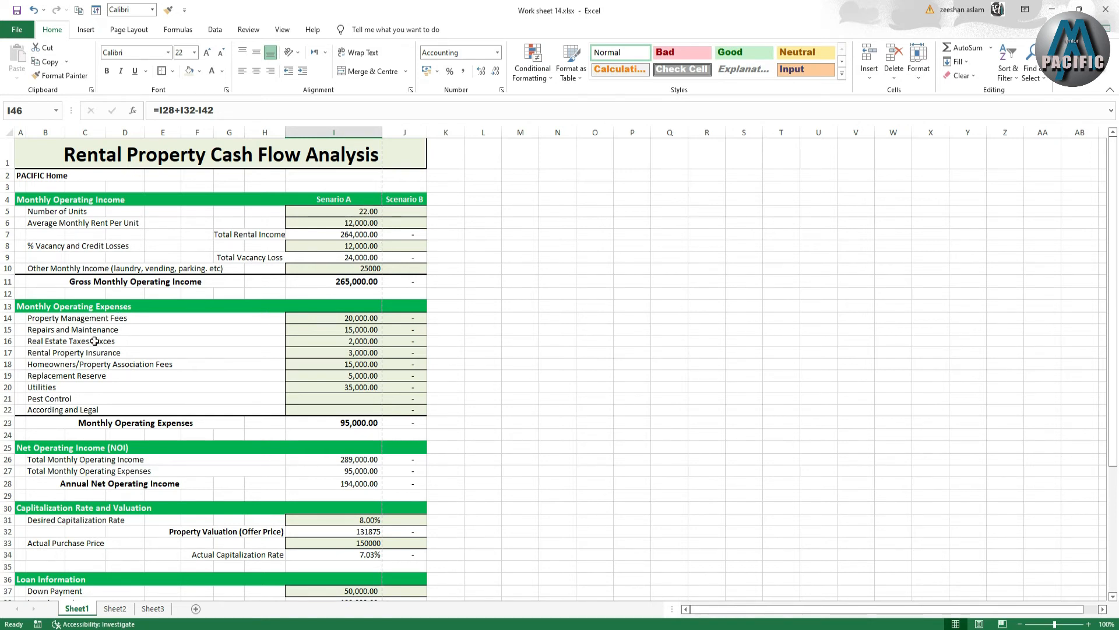
scroll(94, 341, "down", 1)
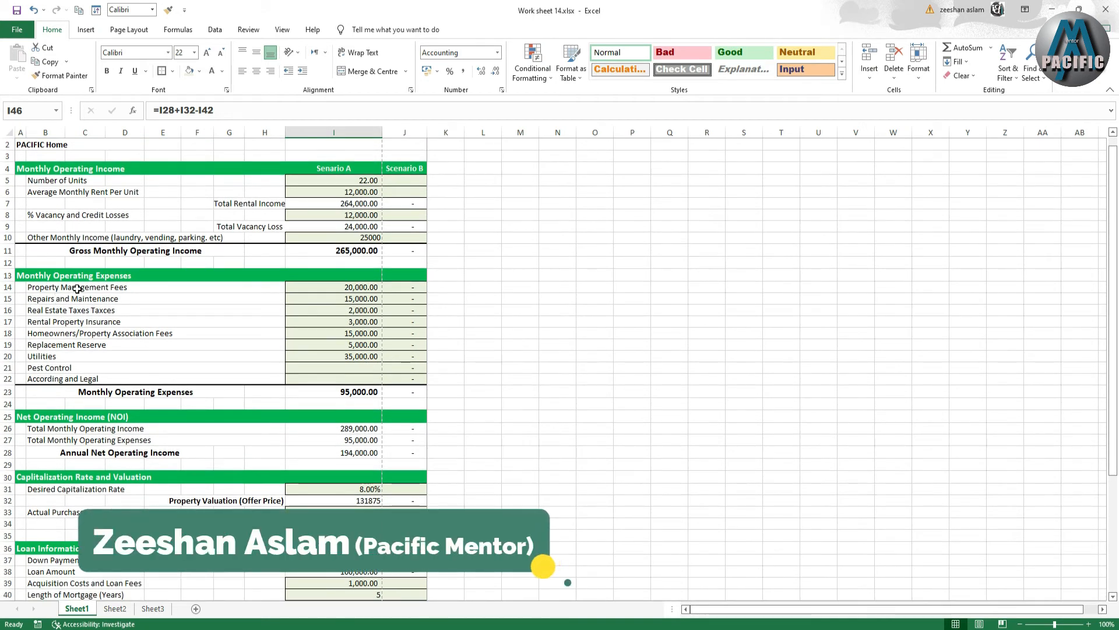
left_click(351, 286)
left_click_drag(355, 301, 362, 368)
left_click(363, 368)
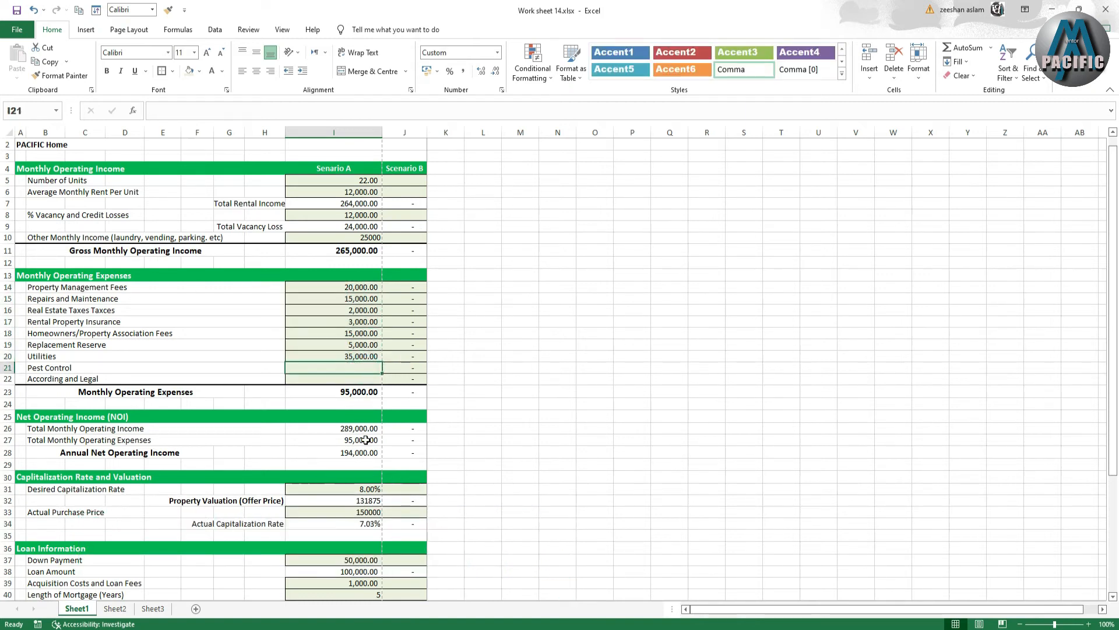
scroll(365, 439, "down", 4)
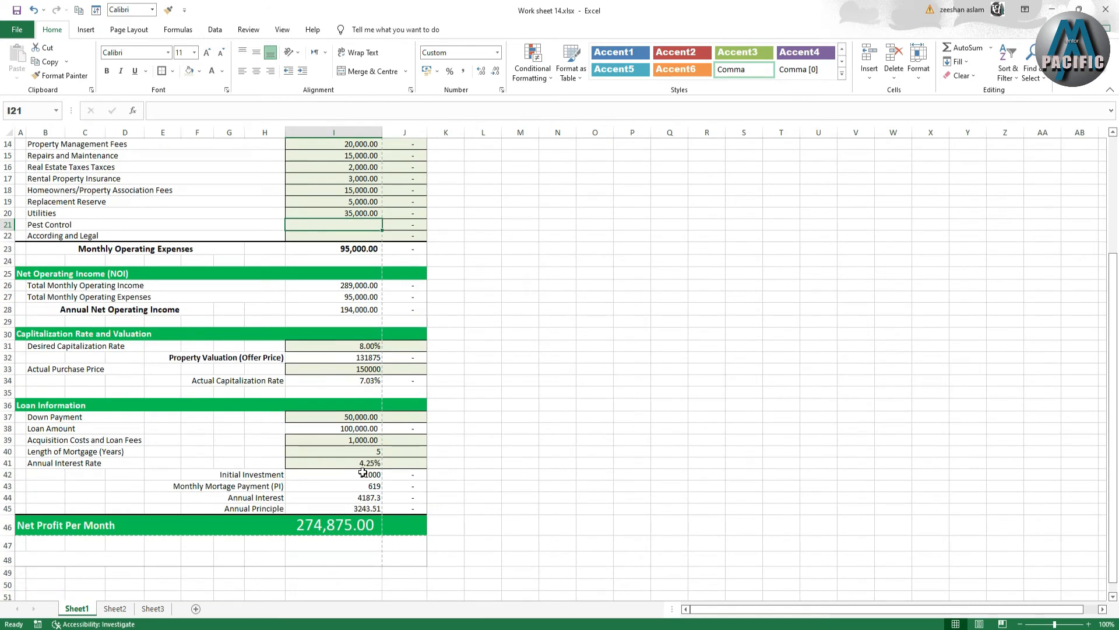
scroll(225, 463, "up", 4)
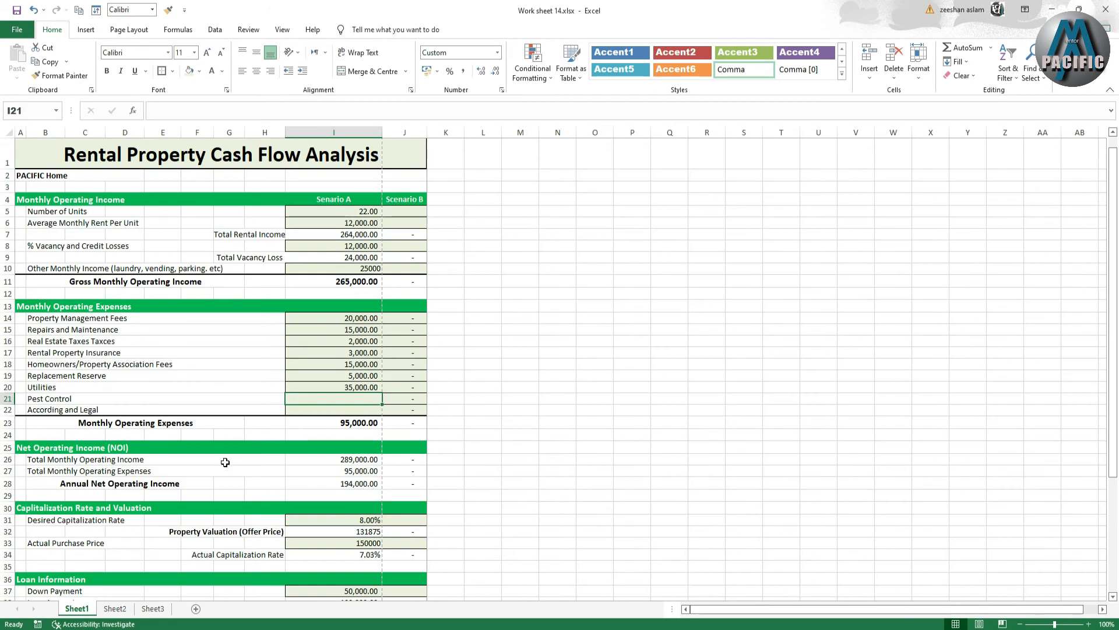
Select the analysis range A1:J46 and open the print preview, checking the Microsoft Print to PDF properties without changing them.
left_click(30, 148)
left_click_drag(30, 148, 317, 511)
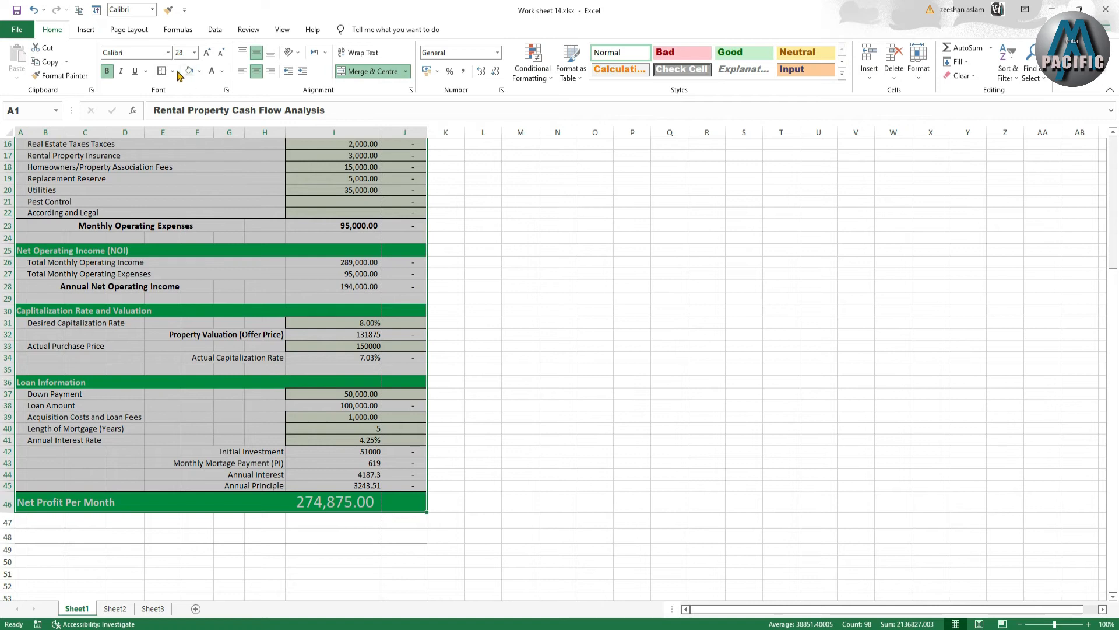
scroll(619, 381, "up", 5)
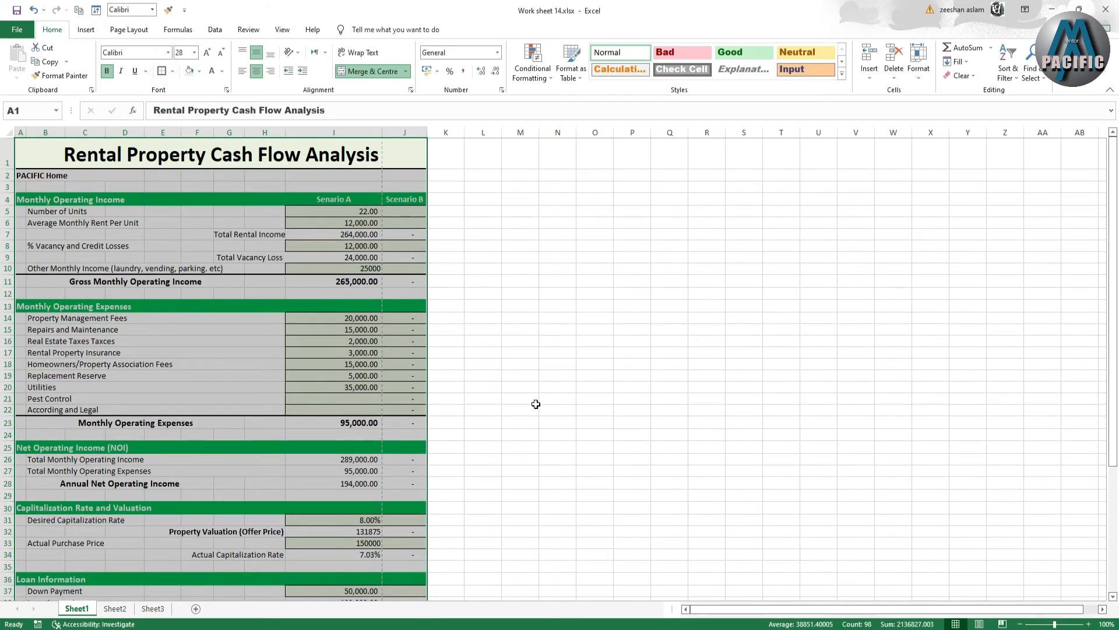
key("ctrl+p")
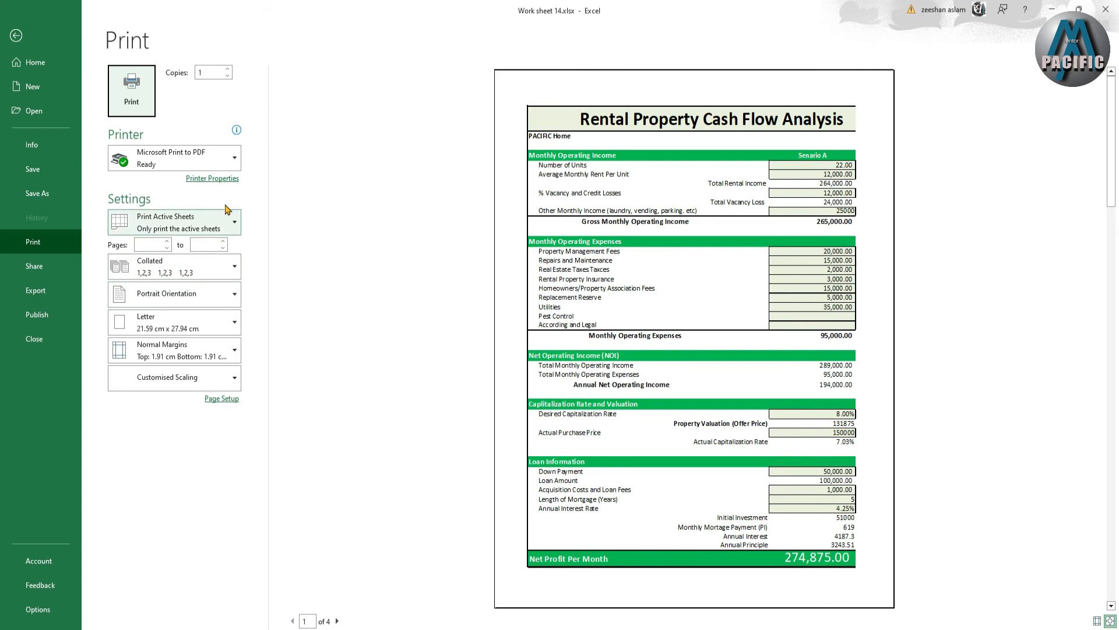
left_click(218, 181)
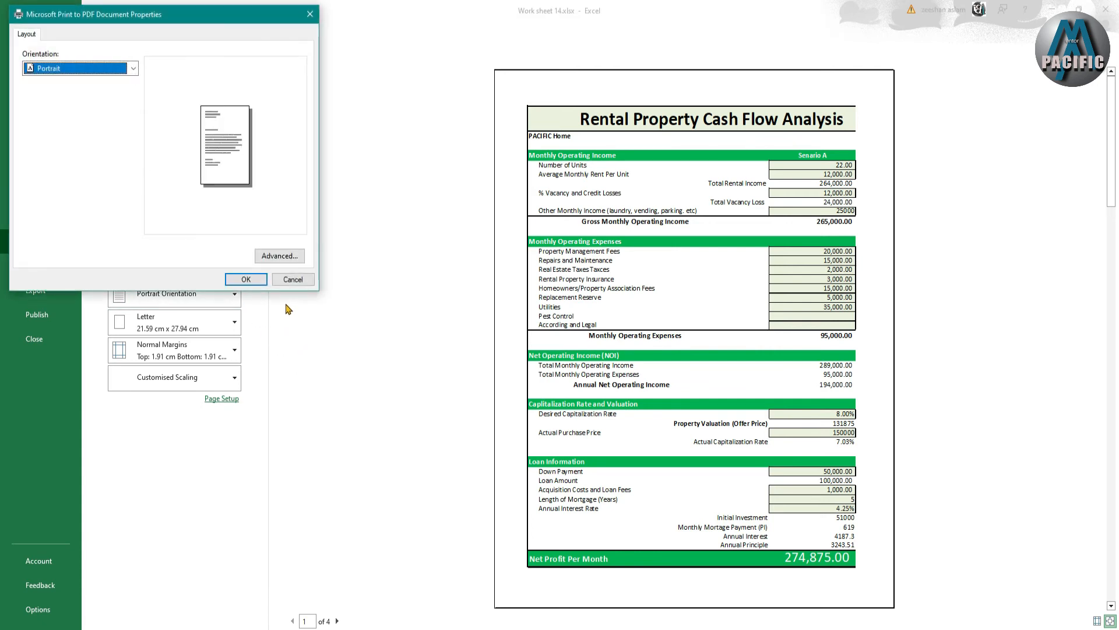
left_click(287, 282)
Set the left and right page margins to 0.8 cm in the page setup, keeping Letter paper in portrait orientation.
left_click(222, 399)
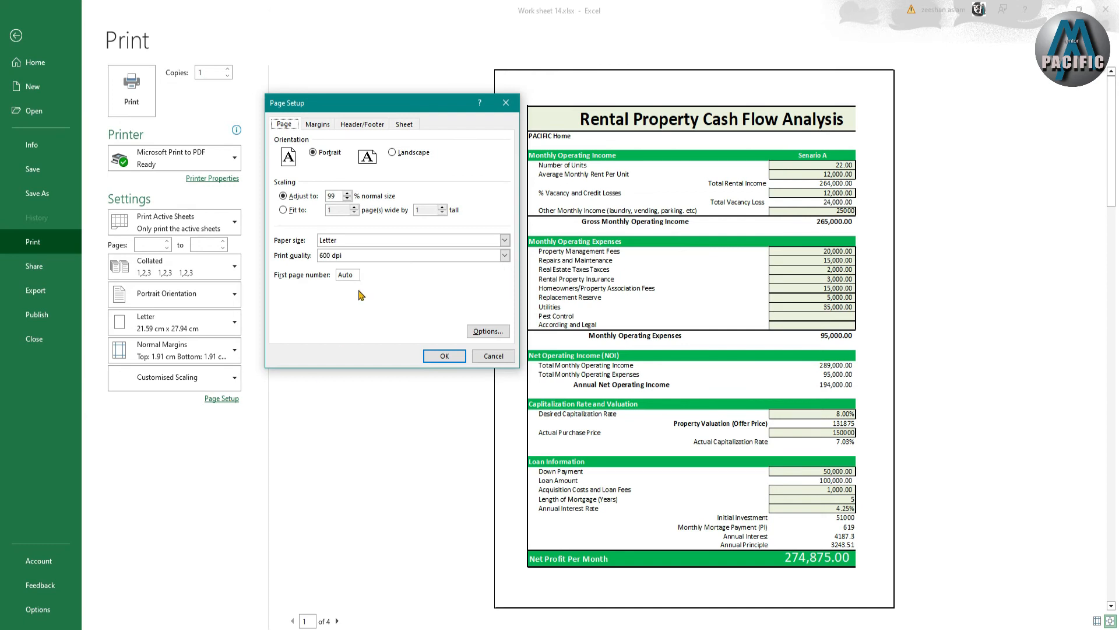
left_click(358, 241)
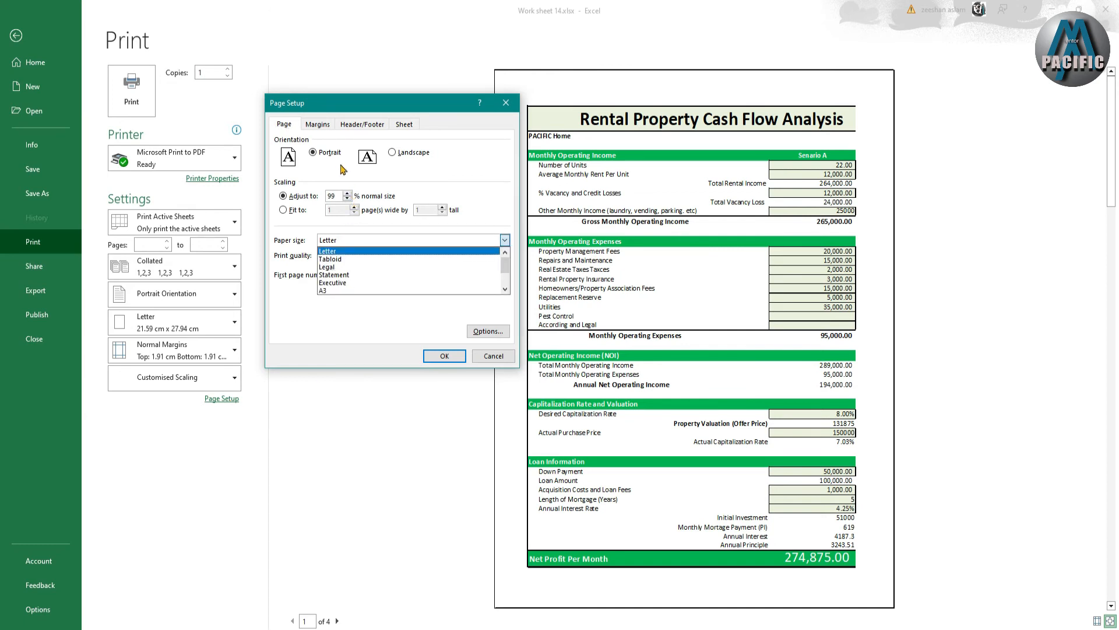
left_click(318, 124)
left_click(318, 124)
left_click(459, 212)
left_click(459, 211)
left_click(343, 211)
left_click(343, 212)
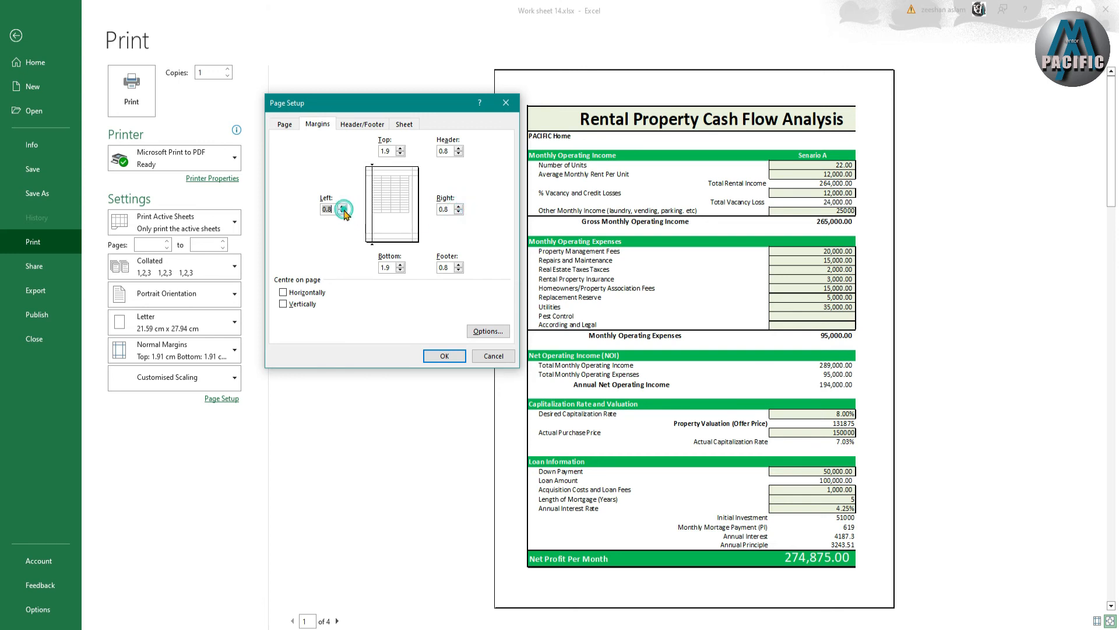
left_click(445, 355)
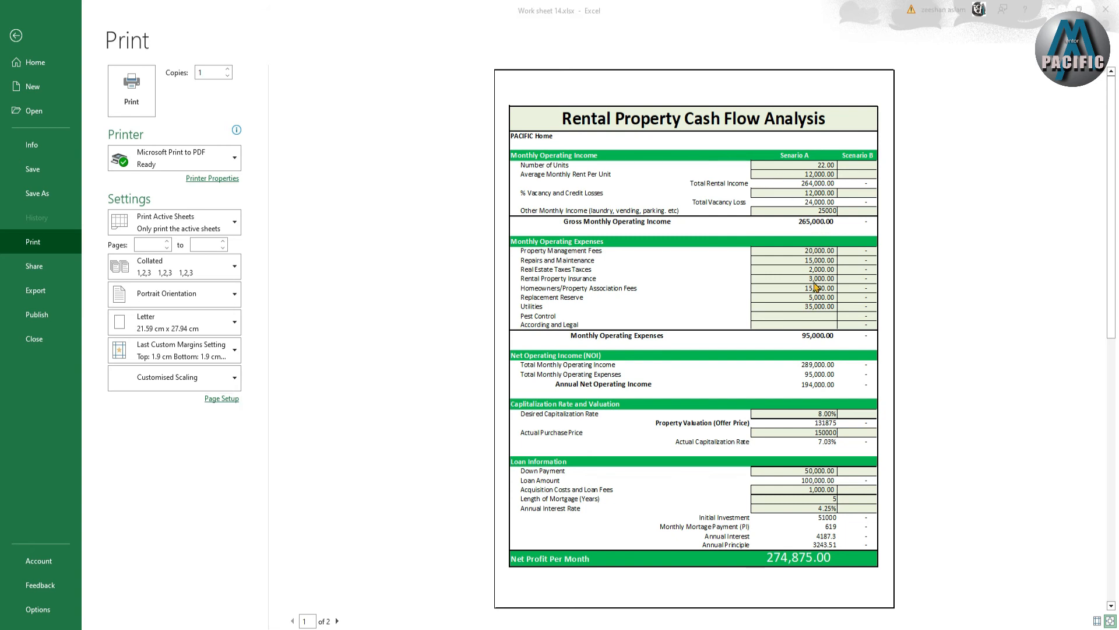
key("super")
left_click(459, 286)
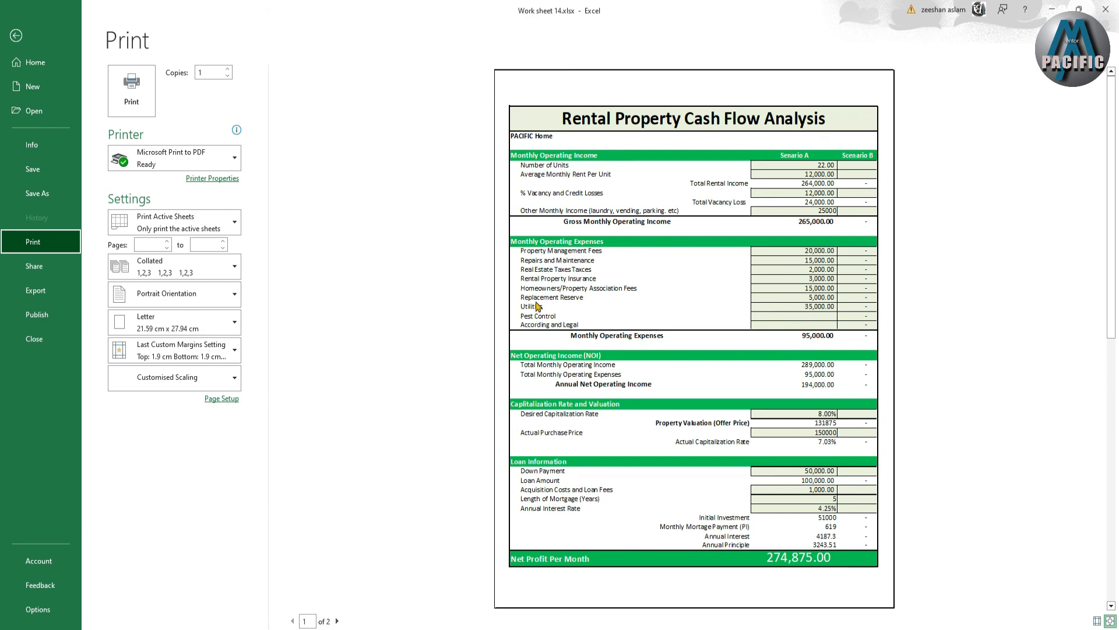